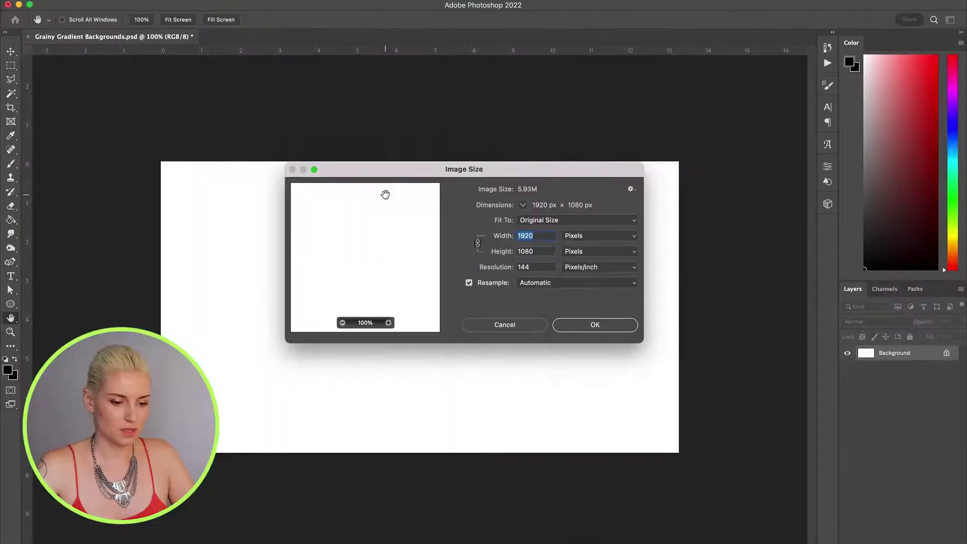
Keep the canvas at 1920 × 1080 px and 144 pixels/inch, and confirm the Image Size dialog.
click(613, 326)
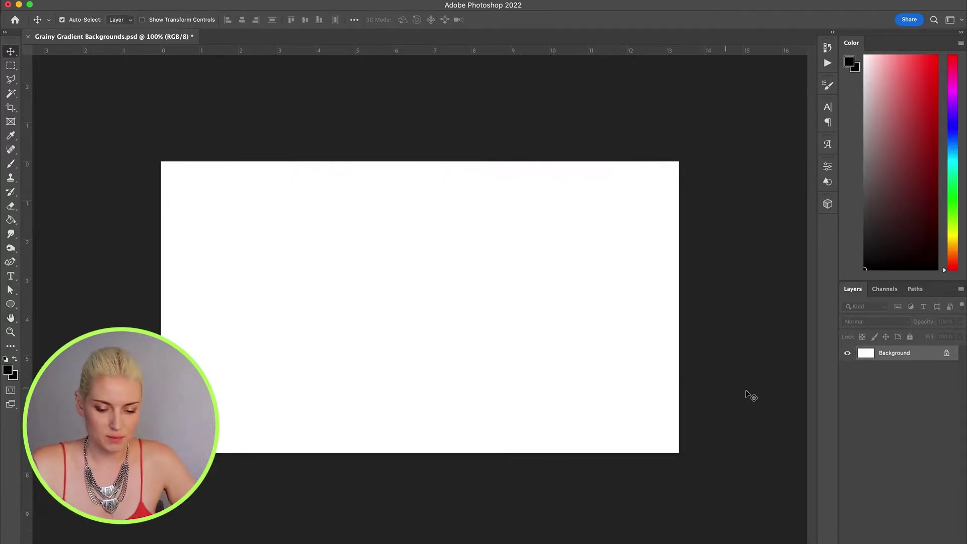
Unlock the Background as Layer 0 and set up a soft brush with default black and white.
click(947, 354)
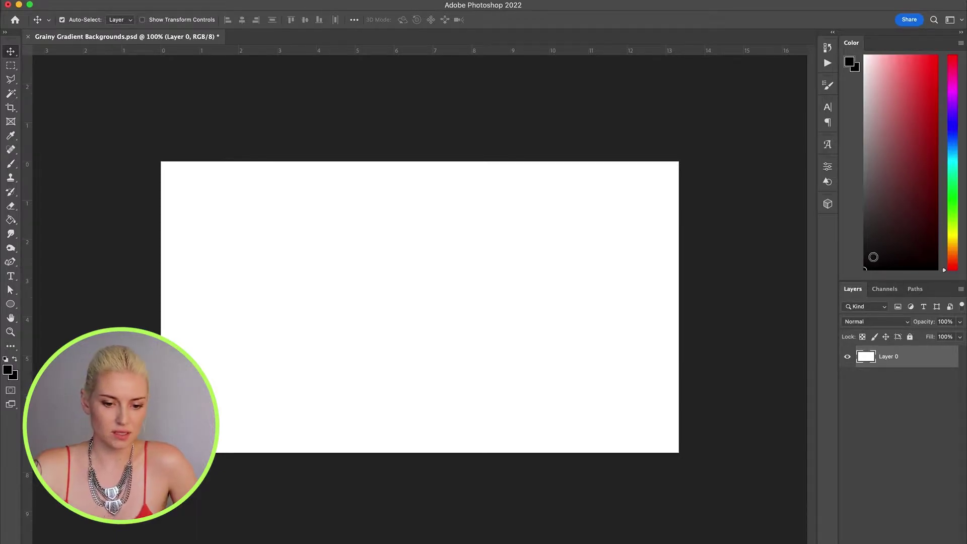
key(d)
key(b)
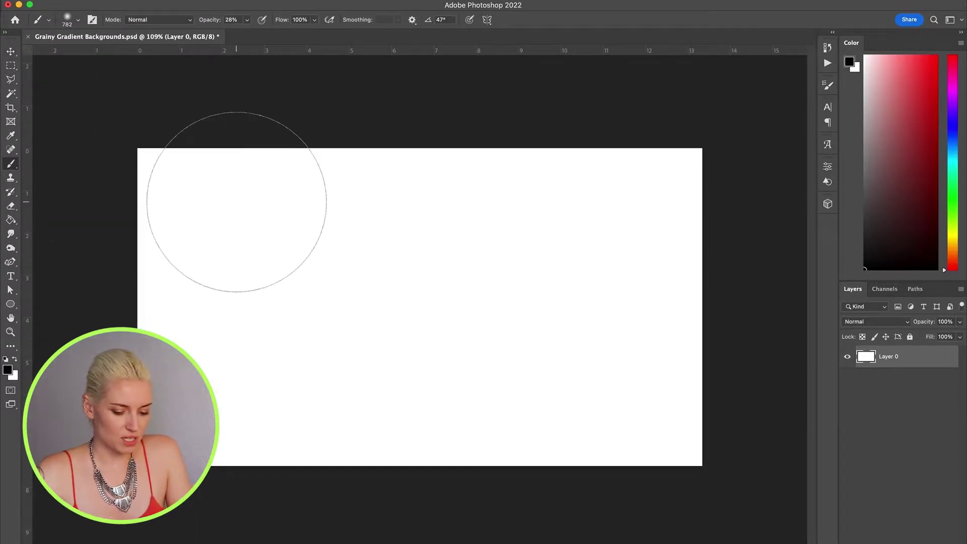
Paint soft black at 28% opacity: a dark left side and a grey diagonal band.
click(312, 197)
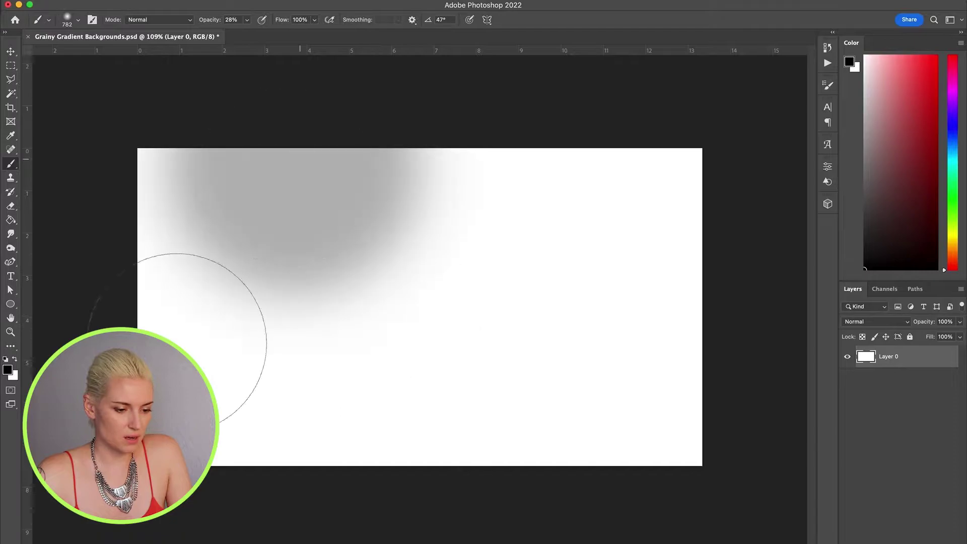
mouse_move(177, 344)
mouse_down()
mouse_move(226, 188)
mouse_move(285, 131)
mouse_move(322, 125)
mouse_move(267, 543)
mouse_up()
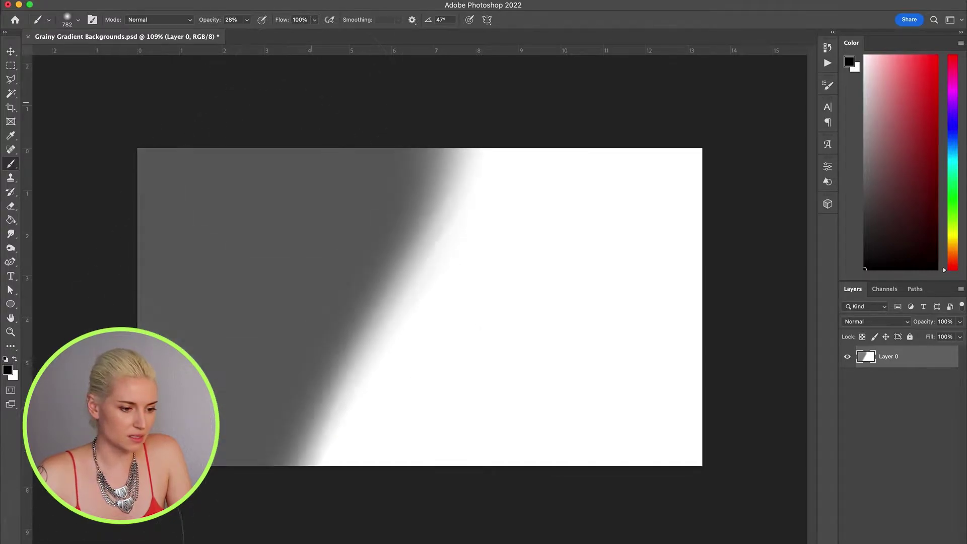
mouse_move(202, 443)
mouse_down()
mouse_move(241, 252)
mouse_move(237, 123)
mouse_move(310, 117)
mouse_move(151, 453)
mouse_move(123, 302)
mouse_move(276, 118)
mouse_move(234, 254)
mouse_move(173, 263)
mouse_up()
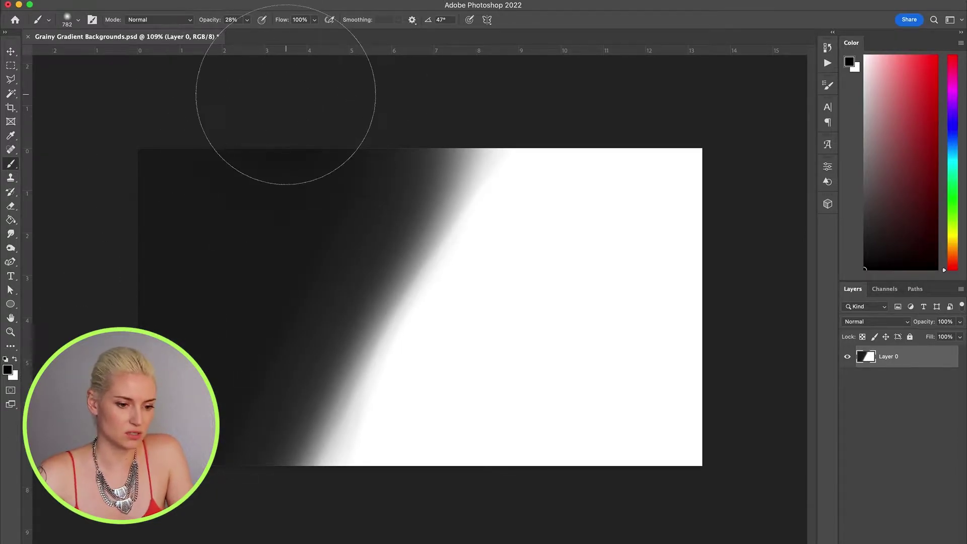
drag(479, 97, 237, 507)
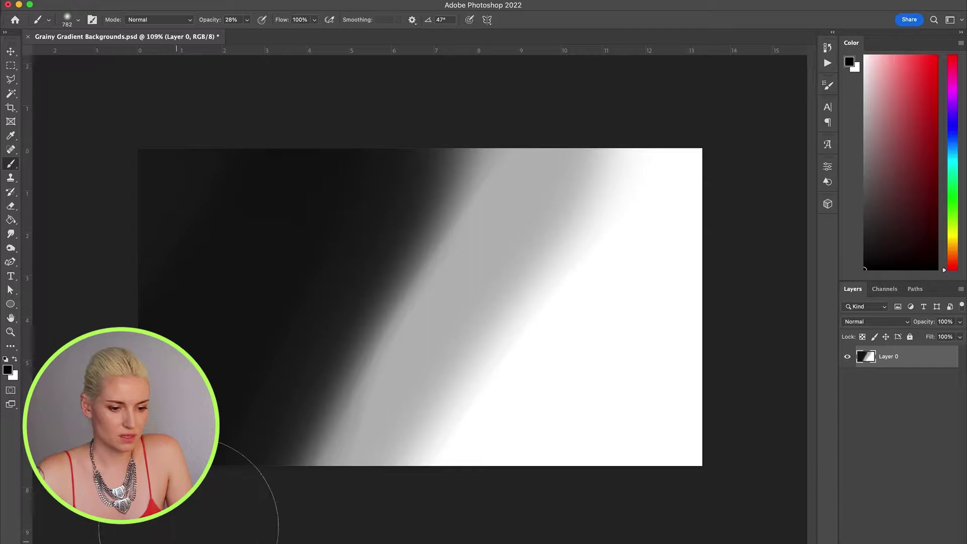
drag(188, 527, 486, 86)
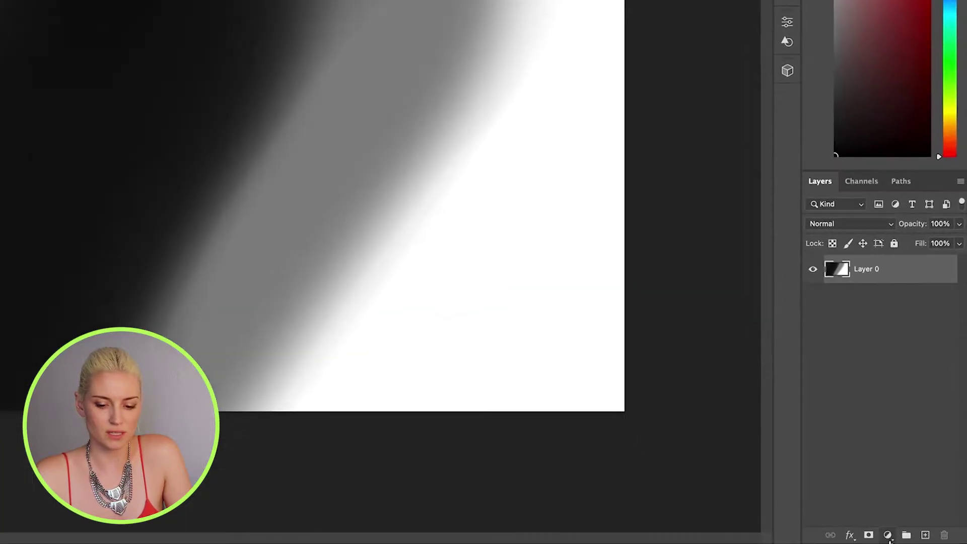
Add a Gradient Map adjustment layer and bring up its gradient presets.
click(888, 537)
click(895, 516)
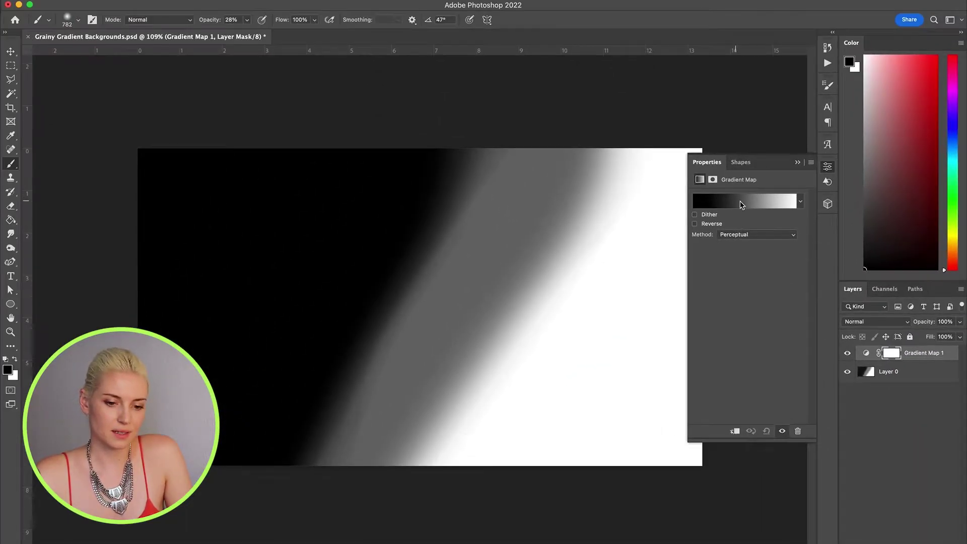
click(740, 202)
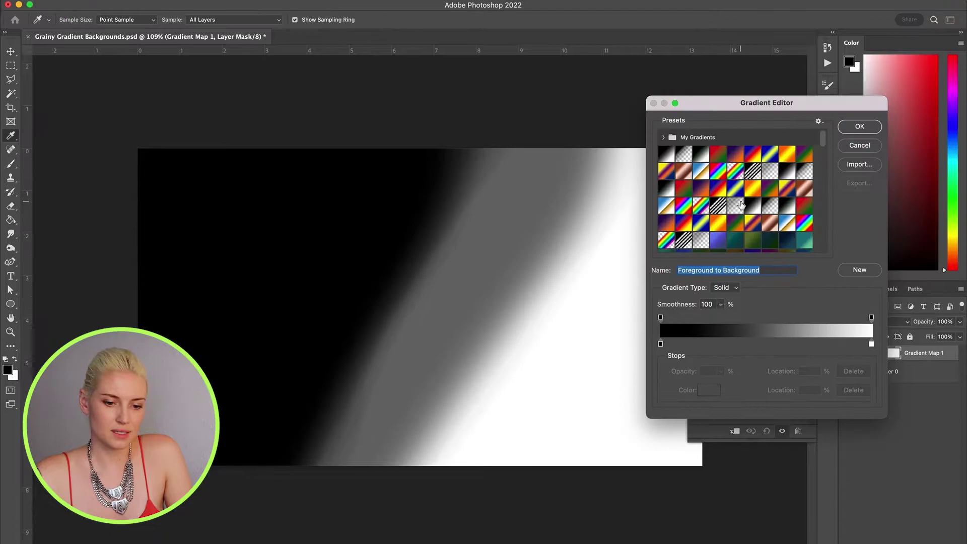
drag(824, 145, 824, 283)
Try several presets, then apply the pink, purple, blue and cyan gradient.
click(675, 245)
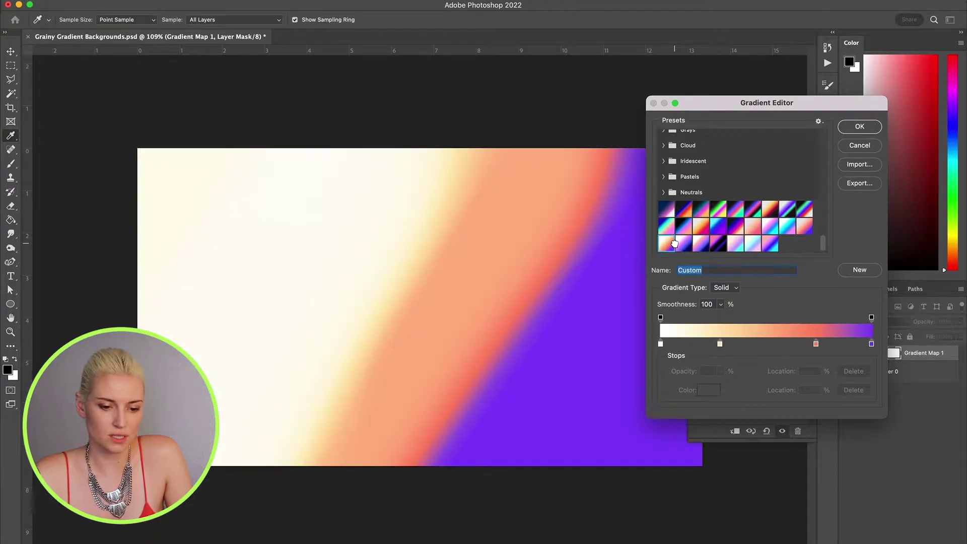
click(691, 244)
click(717, 246)
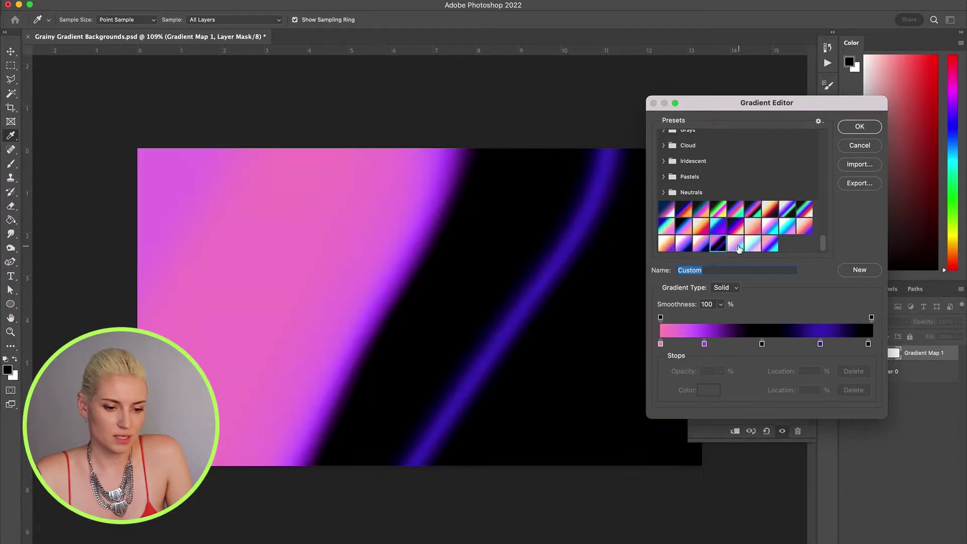
click(738, 248)
click(759, 247)
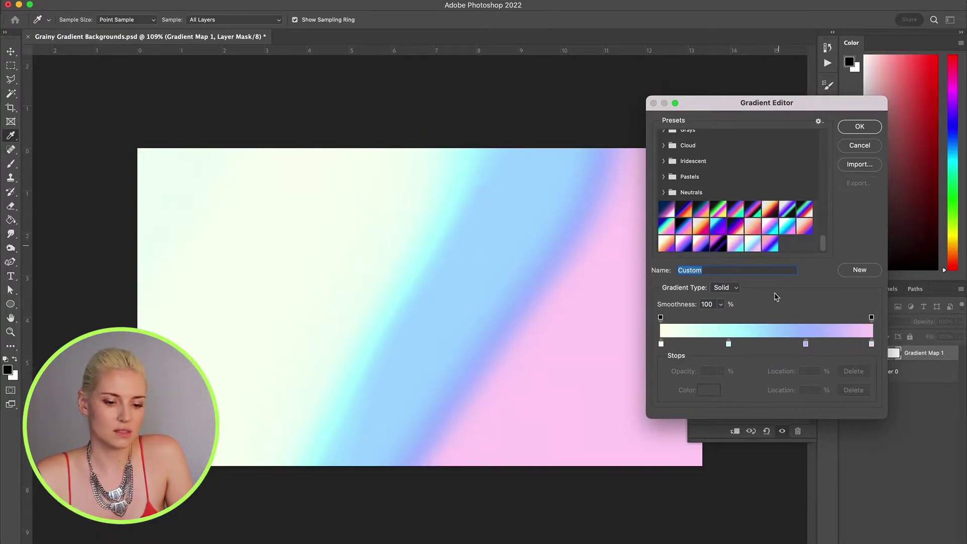
click(770, 244)
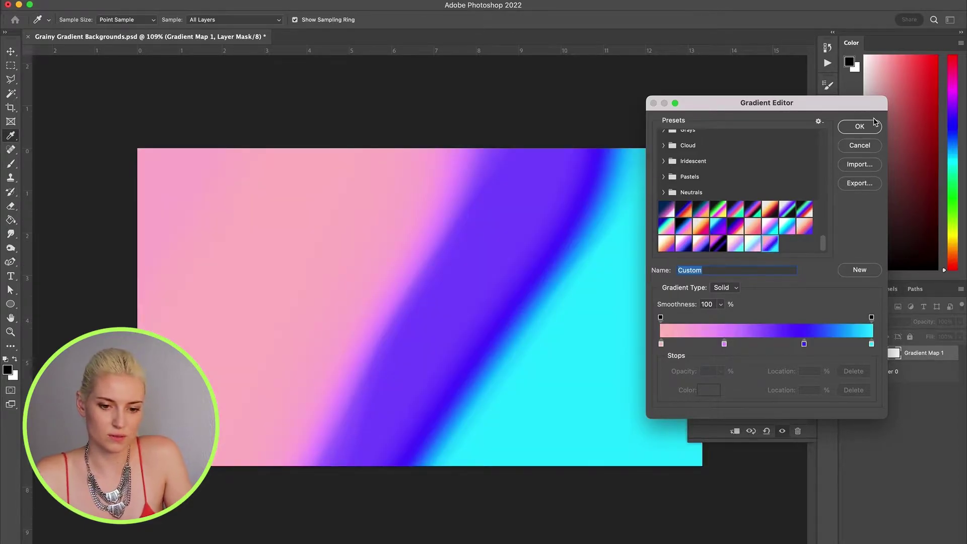
click(873, 125)
key(b)
scroll(530, 338, up, 3)
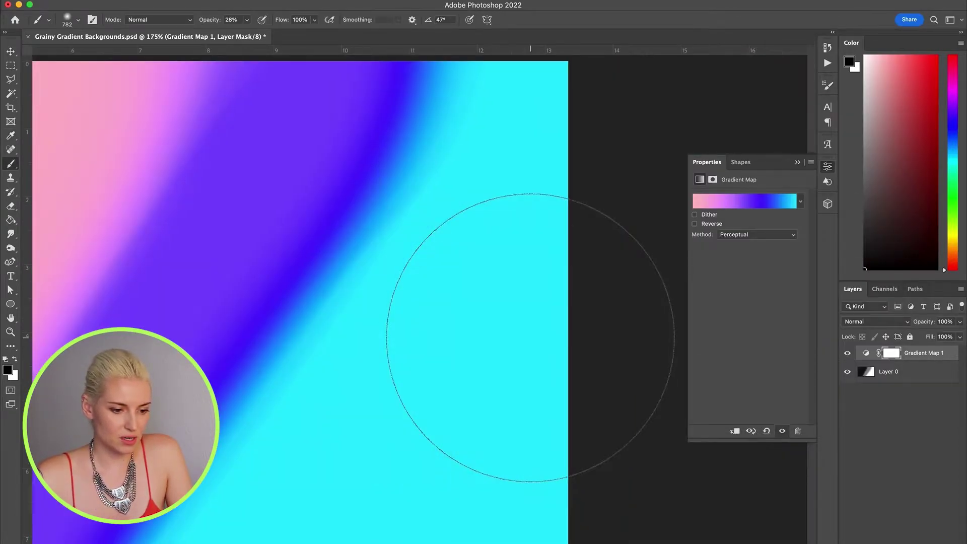
Convert the image to 16 Bits/Channel mode.
scroll(530, 338, up, 3)
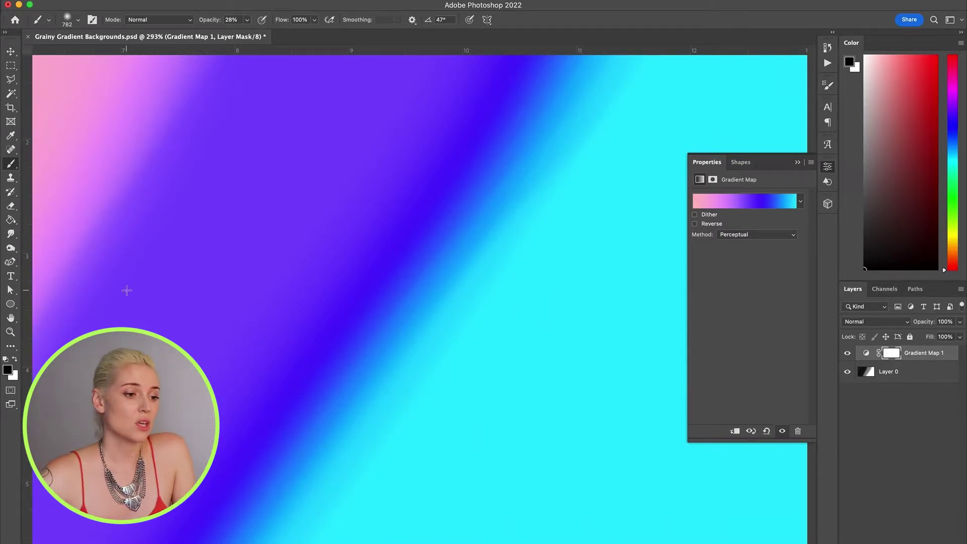
click(136, 0)
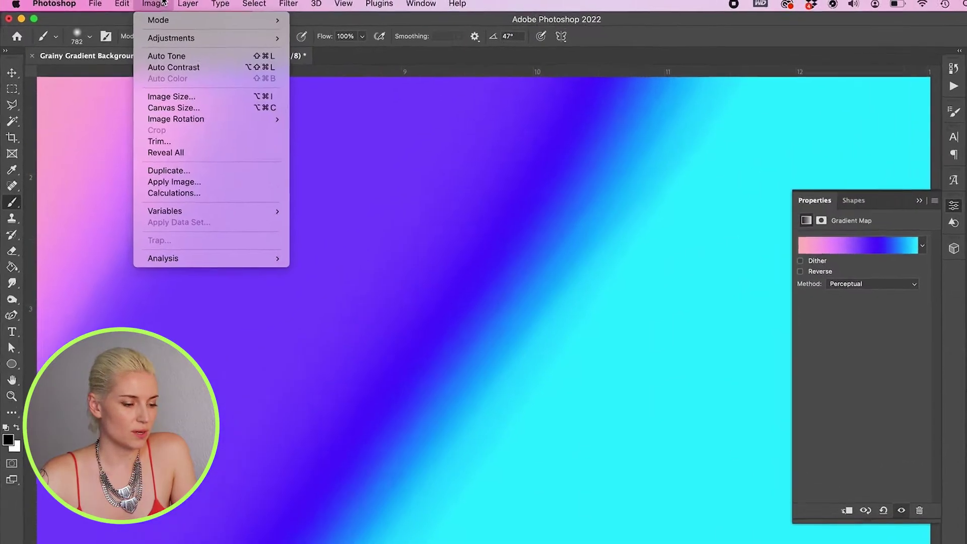
mouse_move(152, 6)
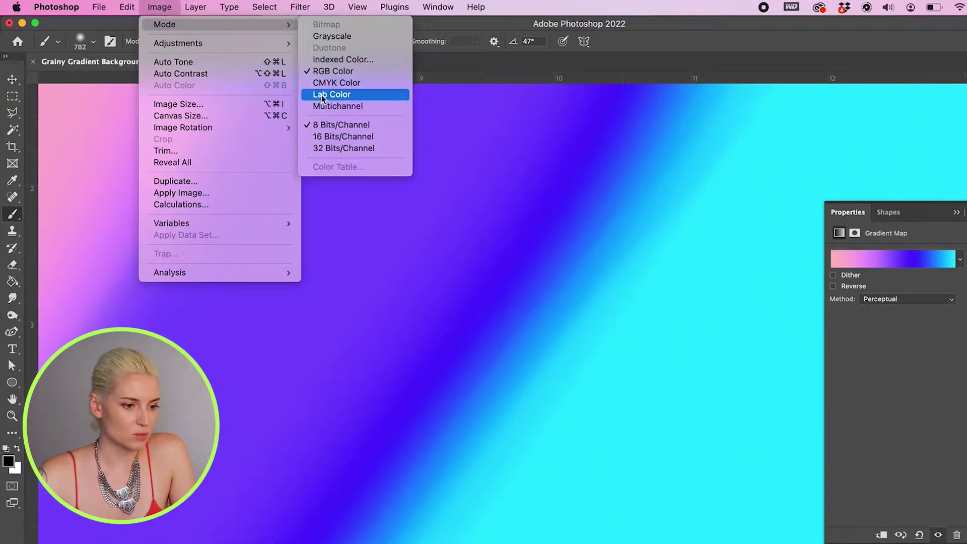
click(361, 137)
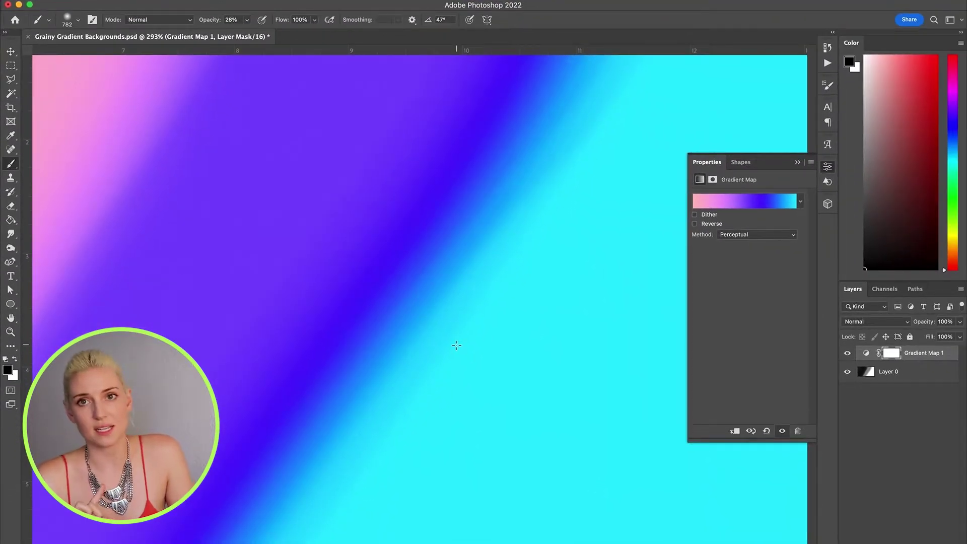
Blur Layer 0 with a 12-pixel Gaussian Blur.
click(879, 365)
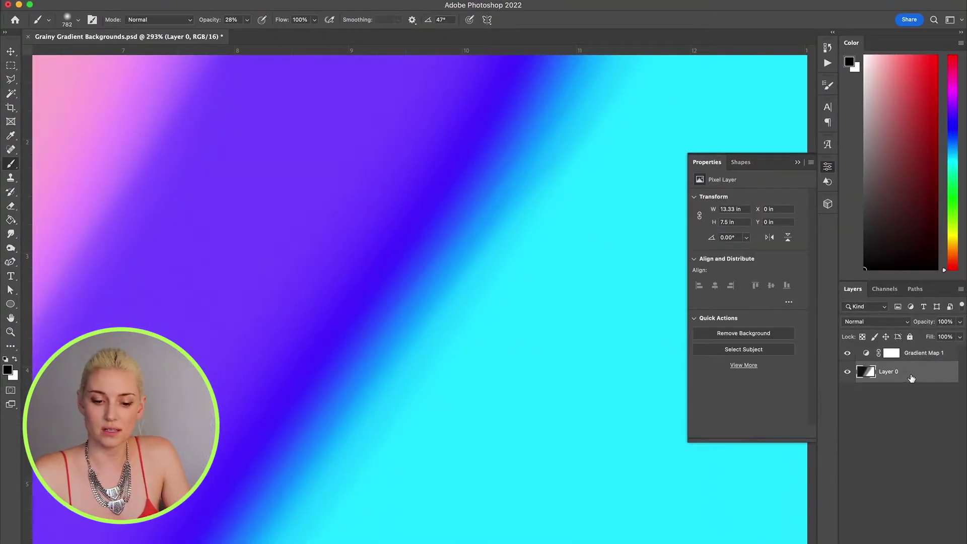
click(250, 0)
mouse_move(307, 129)
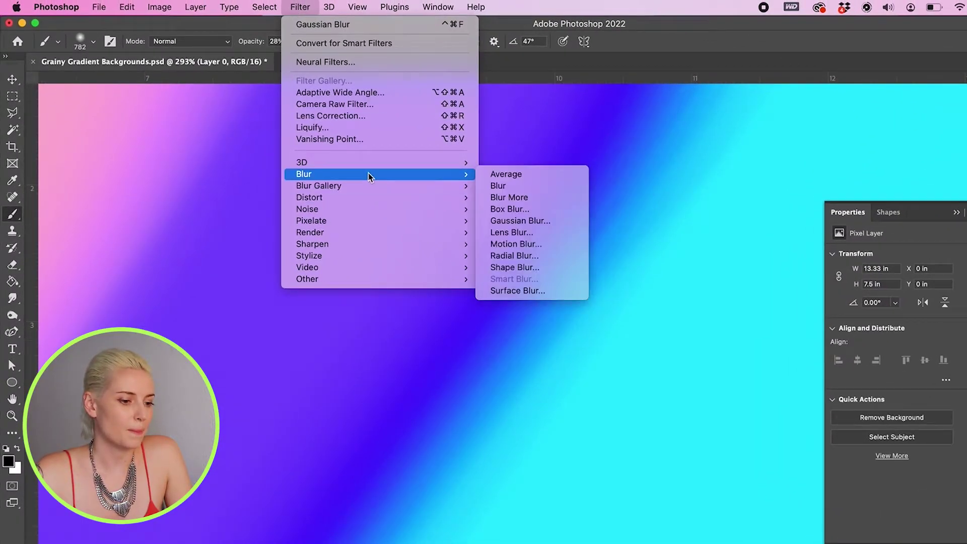
click(560, 222)
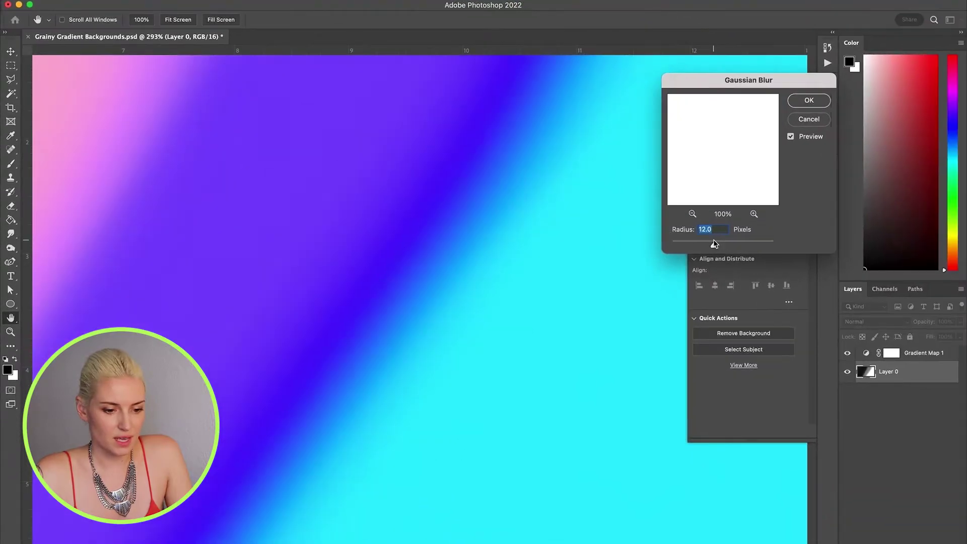
click(793, 109)
key(b)
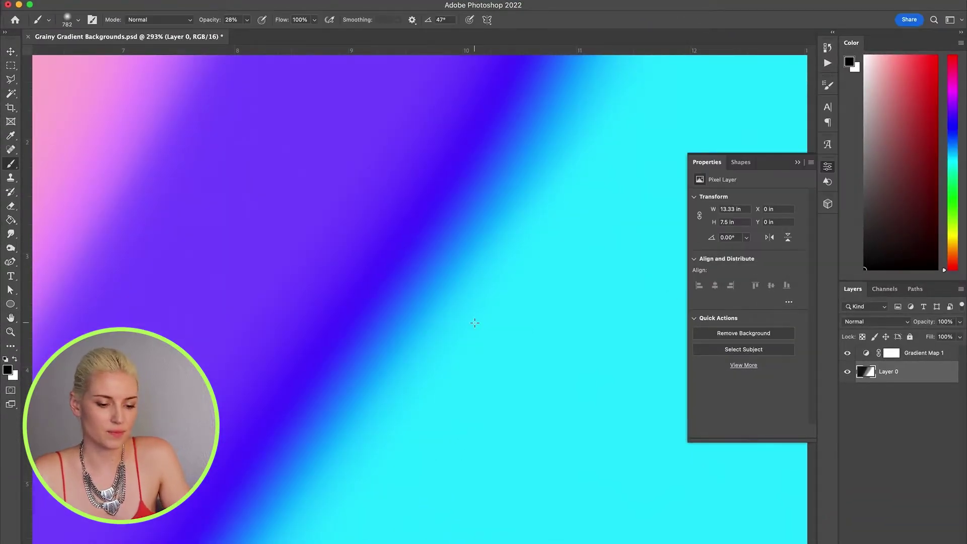
Hide Gradient Map 1 to reveal the greyscale base.
scroll(474, 352, down, 5)
scroll(474, 322, down, 4)
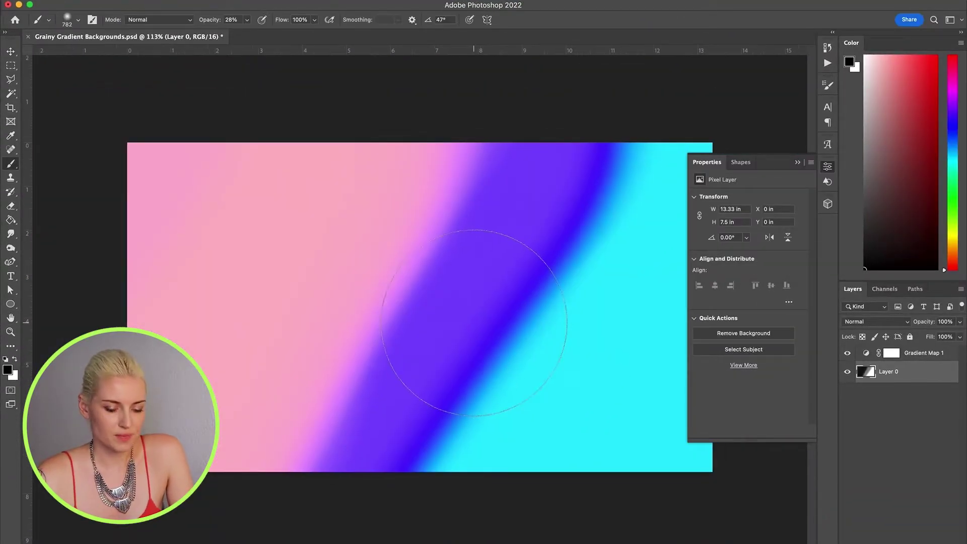
click(848, 354)
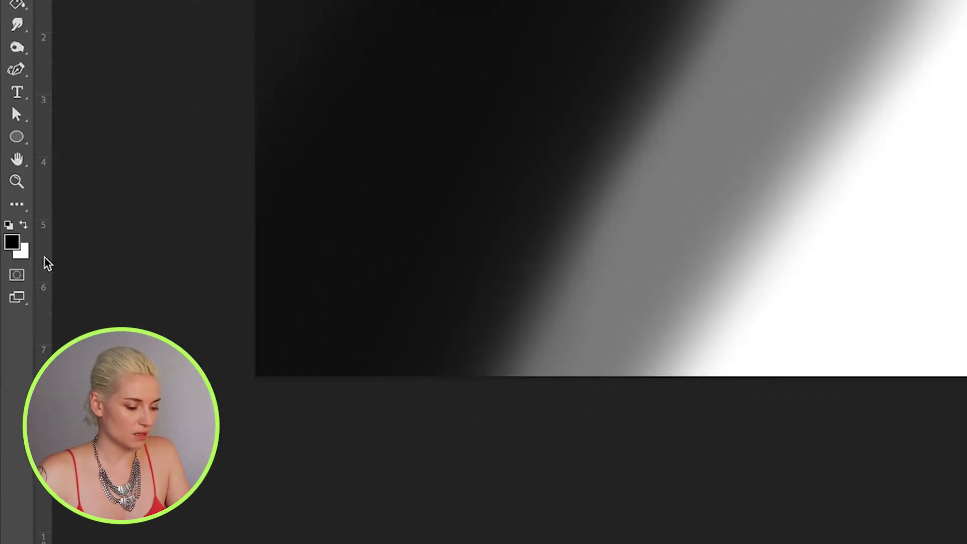
Repaint Layer 0 with soft white highlights and soft black shading across the middle.
key(x)
key(x)
key(x)
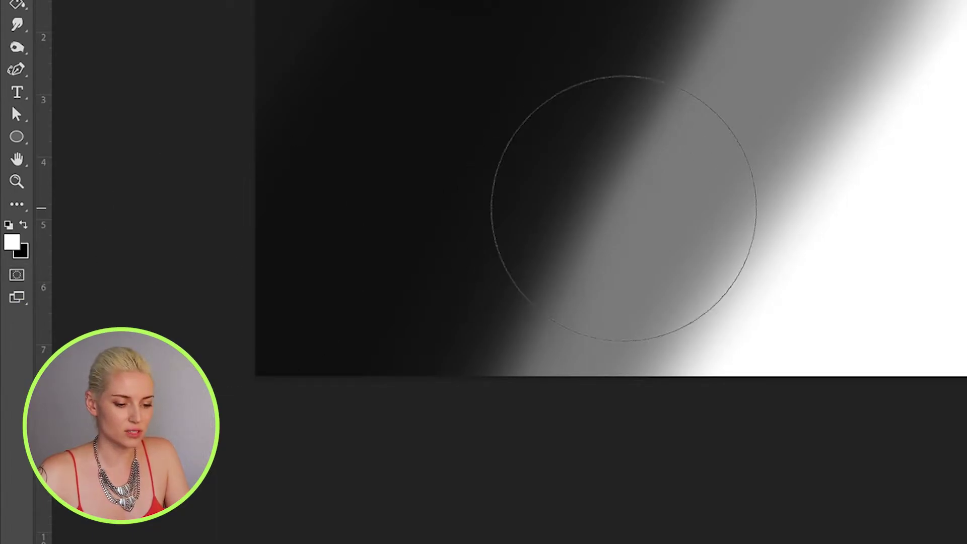
key(x)
key(x)
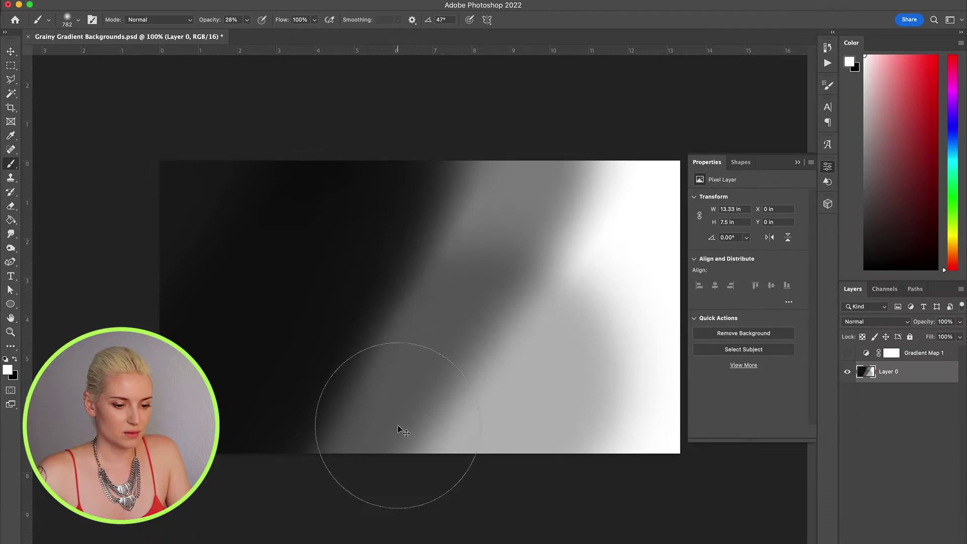
click(628, 330)
mouse_move(398, 425)
mouse_down()
mouse_move(545, 388)
mouse_move(532, 407)
mouse_move(294, 481)
mouse_move(377, 418)
mouse_move(537, 439)
mouse_move(681, 269)
mouse_up()
key(x)
mouse_move(492, 161)
mouse_down()
mouse_move(151, 302)
mouse_move(196, 312)
mouse_move(501, 134)
mouse_move(630, 176)
mouse_up()
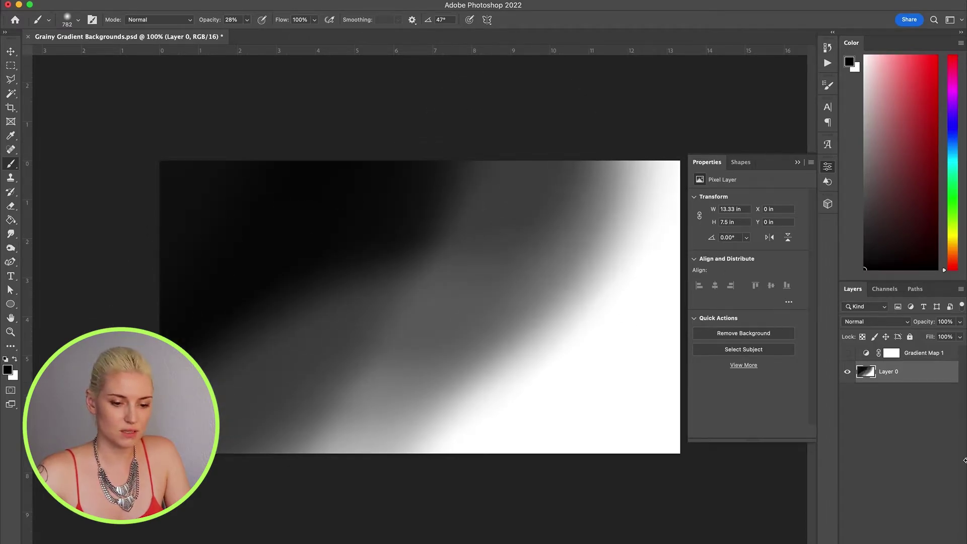
Re-show the gradient map and paint a pink-purple lower area and blue-purple middle band.
click(847, 353)
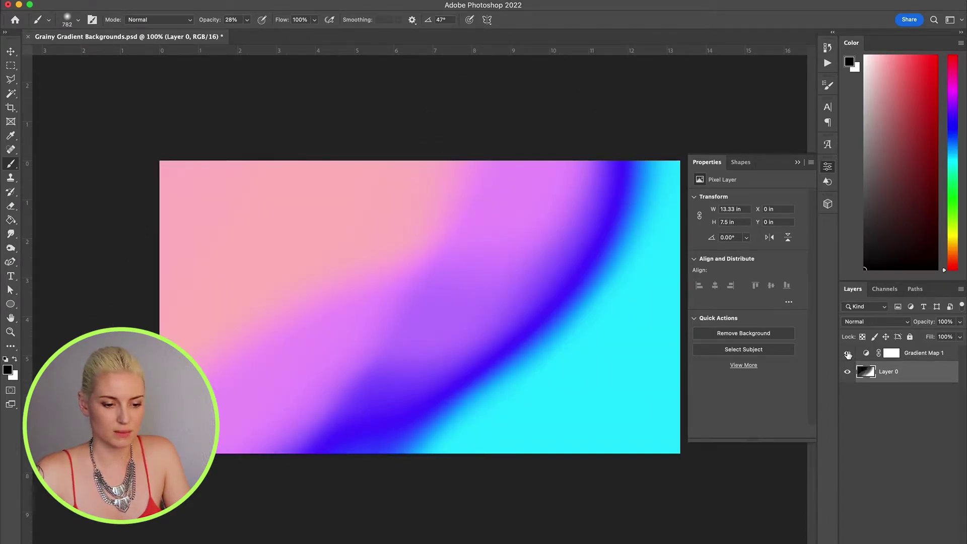
drag(421, 423, 307, 413)
key(x)
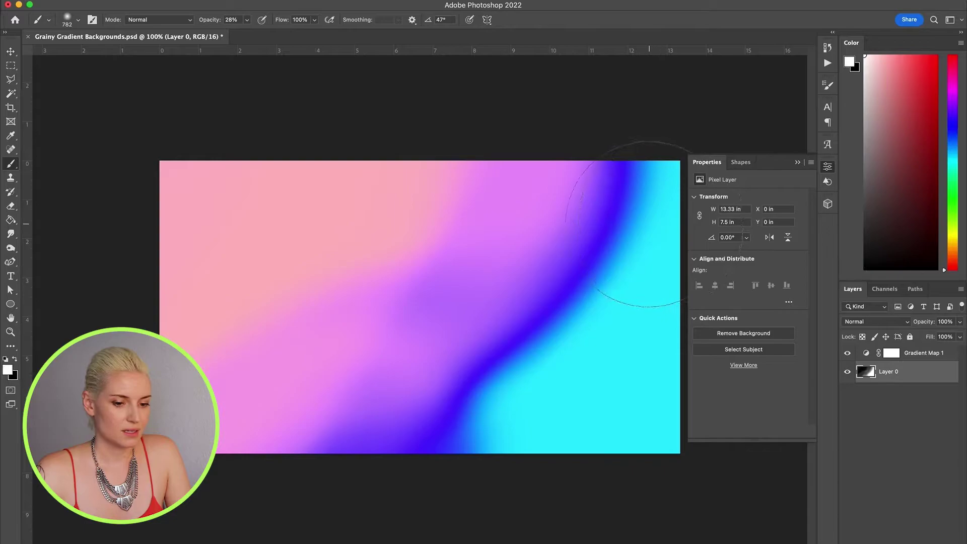
mouse_move(648, 224)
mouse_down()
mouse_move(403, 252)
mouse_move(352, 377)
mouse_up()
mouse_move(423, 201)
mouse_down()
mouse_move(568, 197)
mouse_move(582, 280)
mouse_move(438, 252)
mouse_move(377, 160)
mouse_move(194, 184)
mouse_move(518, 237)
mouse_move(210, 233)
mouse_move(209, 270)
mouse_move(183, 283)
mouse_up()
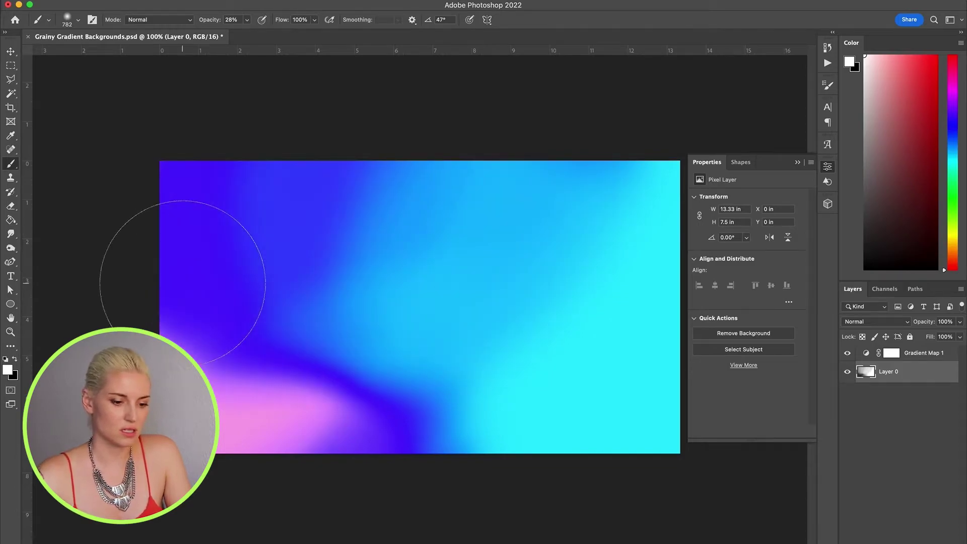
key(x)
mouse_move(238, 438)
mouse_down()
mouse_move(561, 431)
mouse_move(497, 410)
mouse_move(312, 443)
mouse_move(485, 464)
mouse_move(285, 414)
mouse_move(503, 395)
mouse_move(227, 377)
mouse_up()
Extend the blue-purple band upward, brighten the top to cyan, and select Gradient Map 1.
key(x)
mouse_move(432, 86)
mouse_down()
mouse_move(371, 185)
mouse_move(63, 320)
mouse_up()
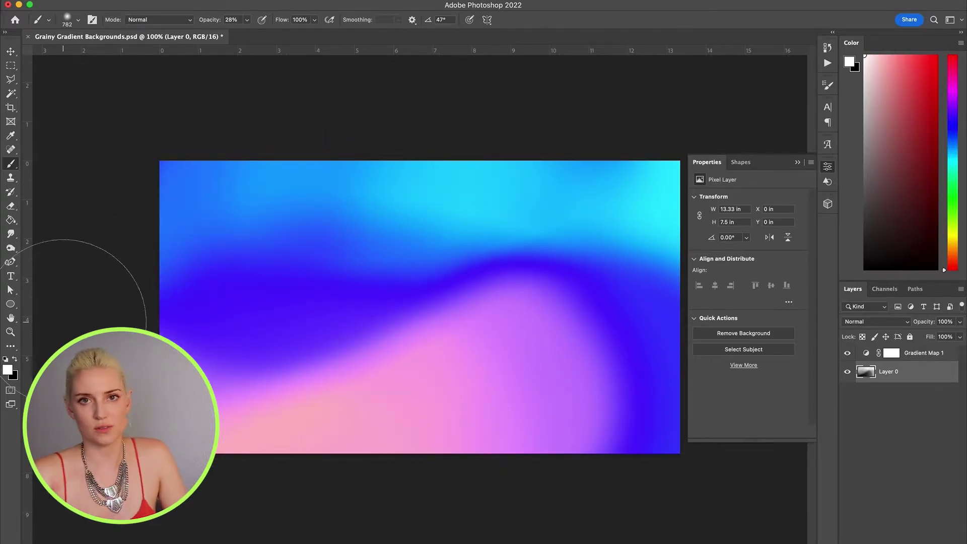
mouse_move(63, 323)
mouse_down()
mouse_move(194, 235)
mouse_move(181, 237)
mouse_move(481, 194)
mouse_move(236, 282)
mouse_up()
click(941, 355)
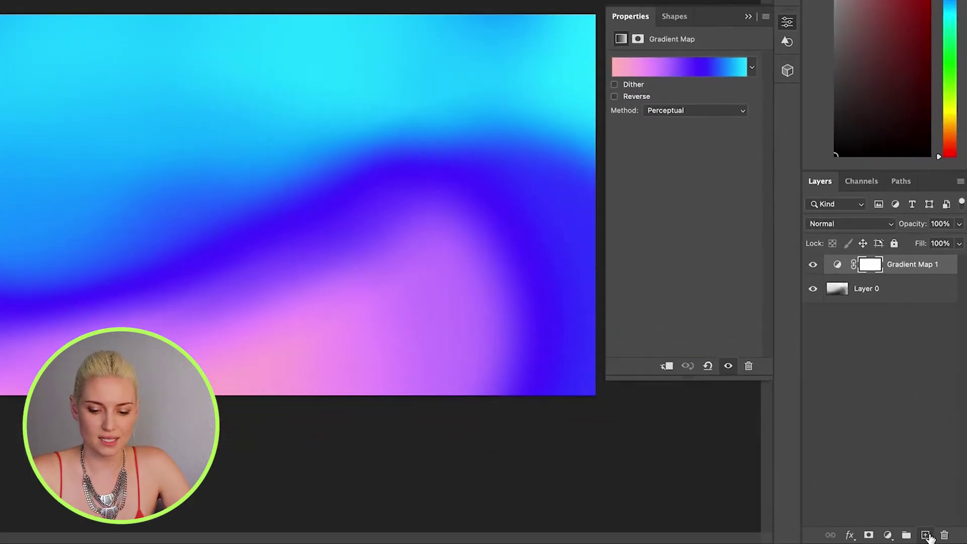
Add a new Layer 1 and fill it with grey #808080.
click(934, 538)
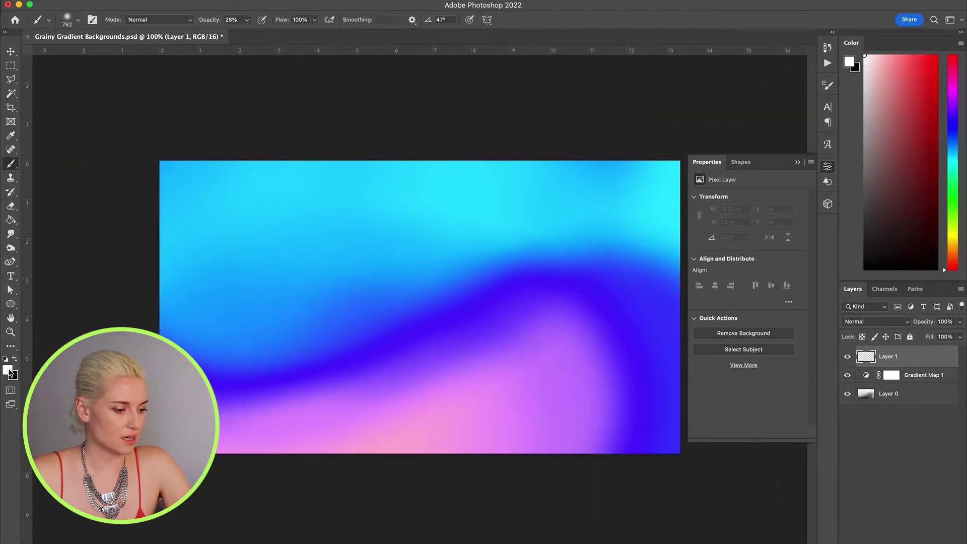
click(8, 371)
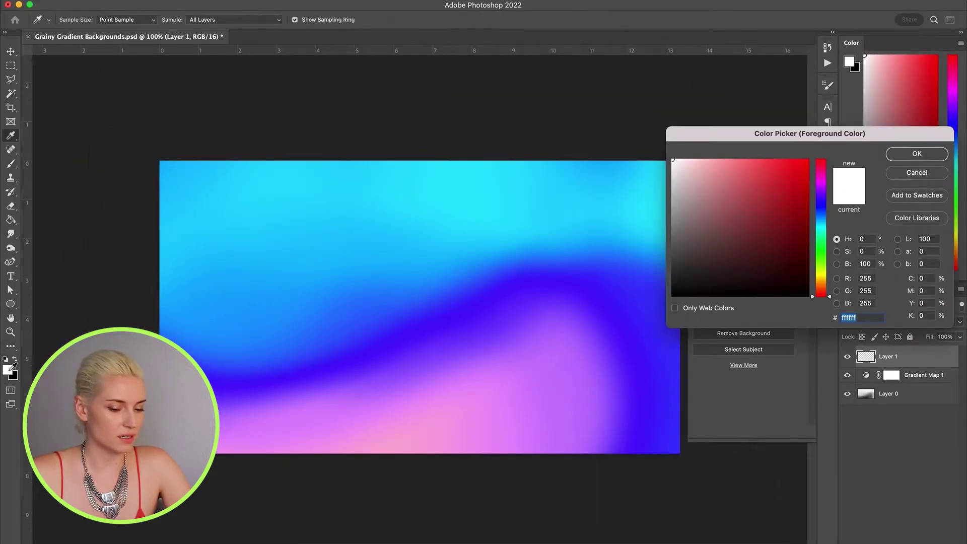
text(808080)
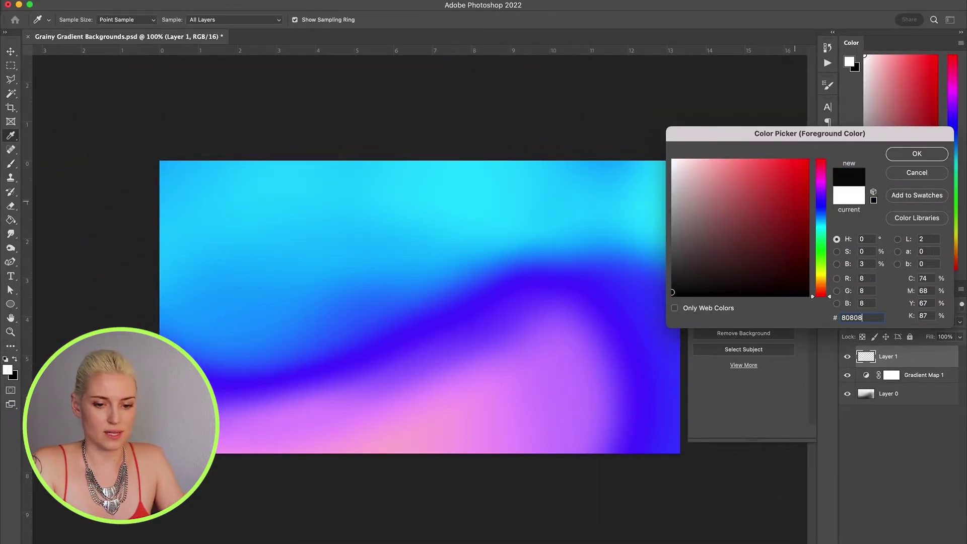
key(Return)
key(b)
key(g)
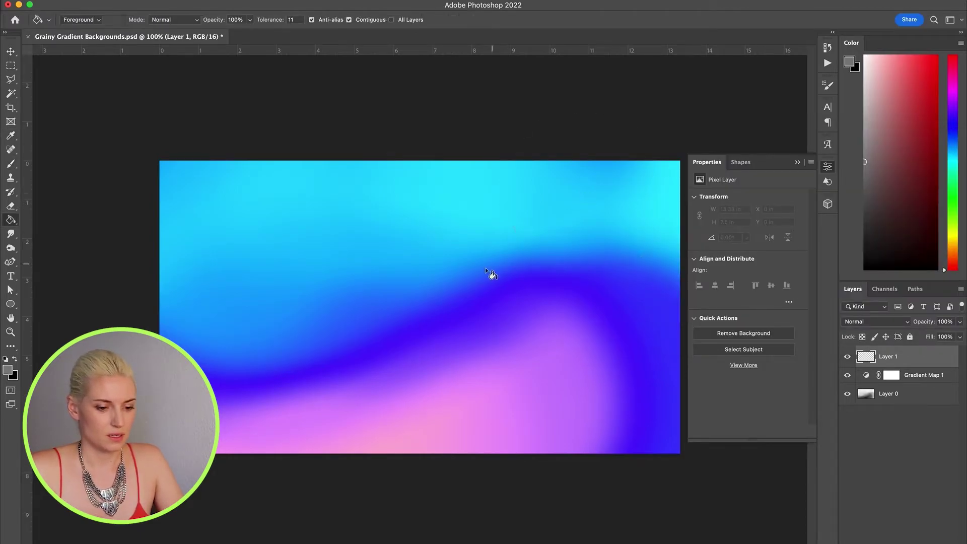
click(447, 291)
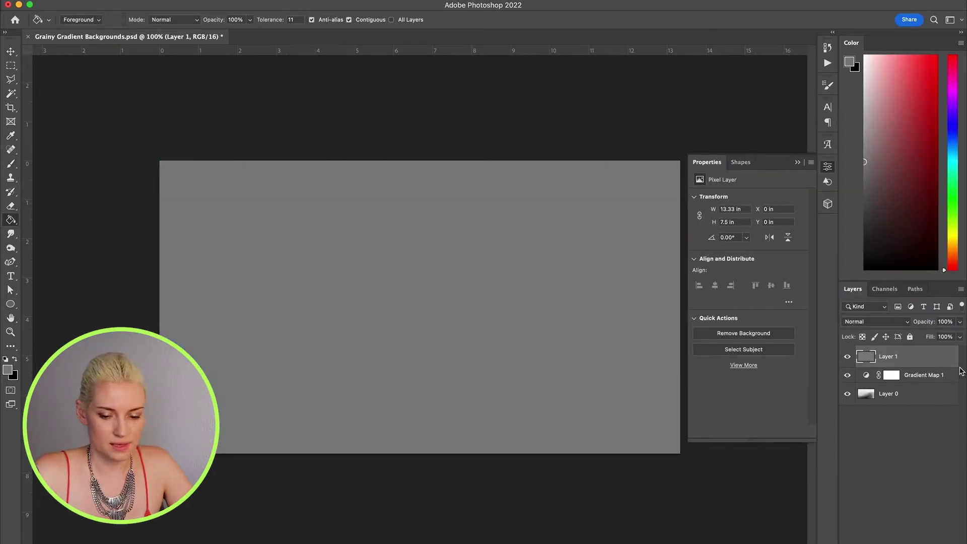
Convert Layer 1 to a smart object and set its blend mode to Overlay.
right_click(929, 361)
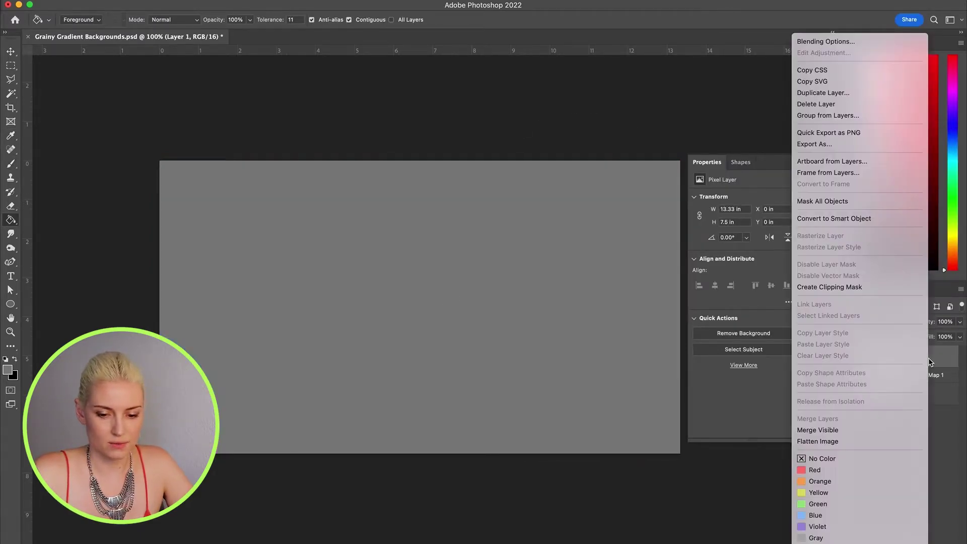
click(879, 219)
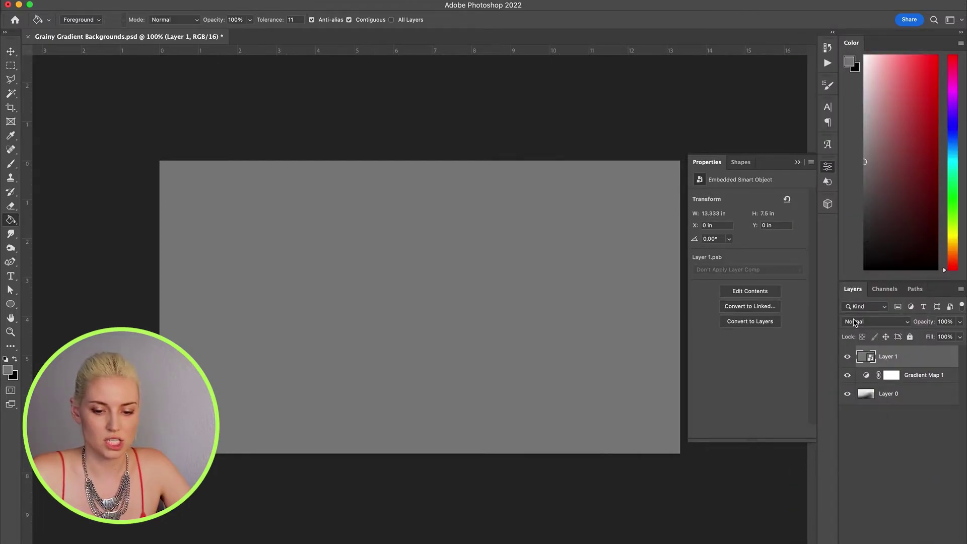
click(881, 323)
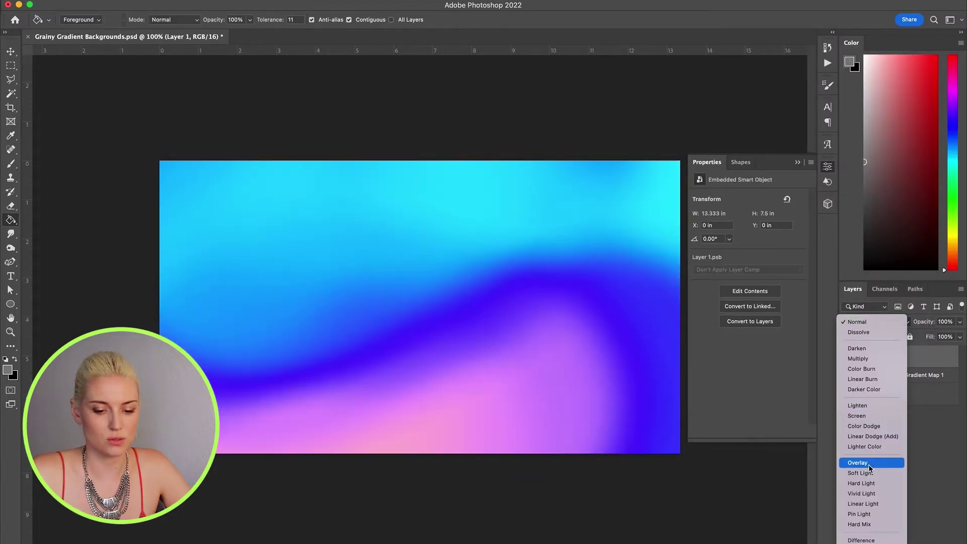
click(868, 463)
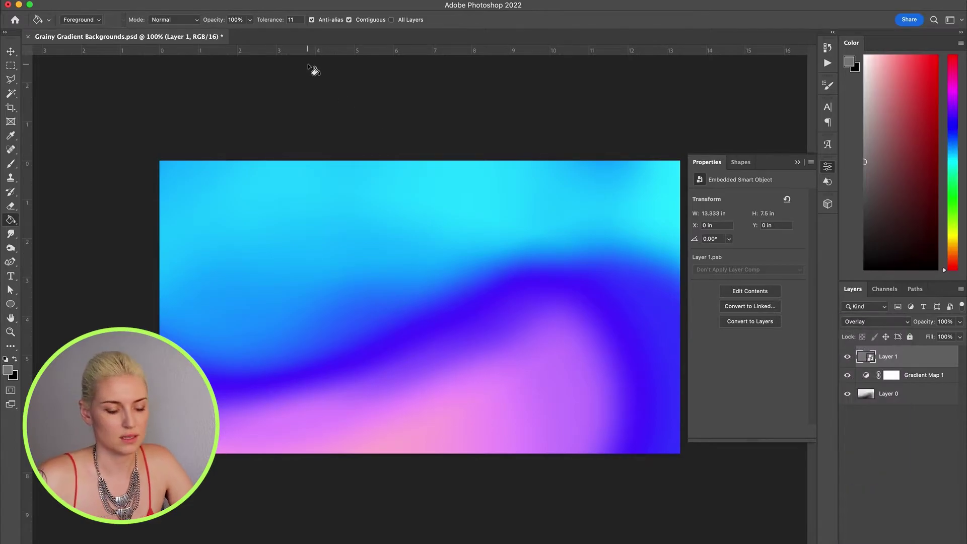
Apply Add Noise at 7%, uniform and monochromatic, as a smart filter on Layer 1.
click(259, 0)
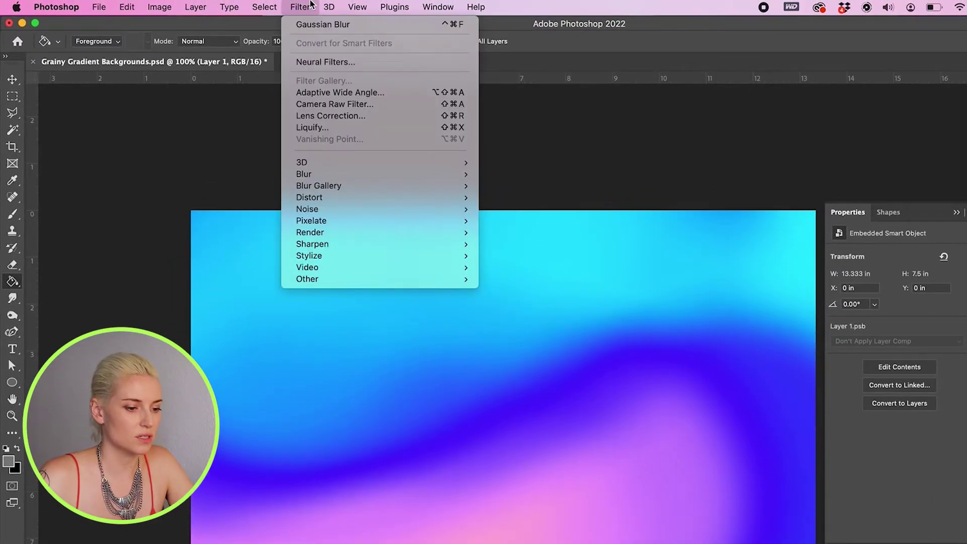
mouse_move(330, 214)
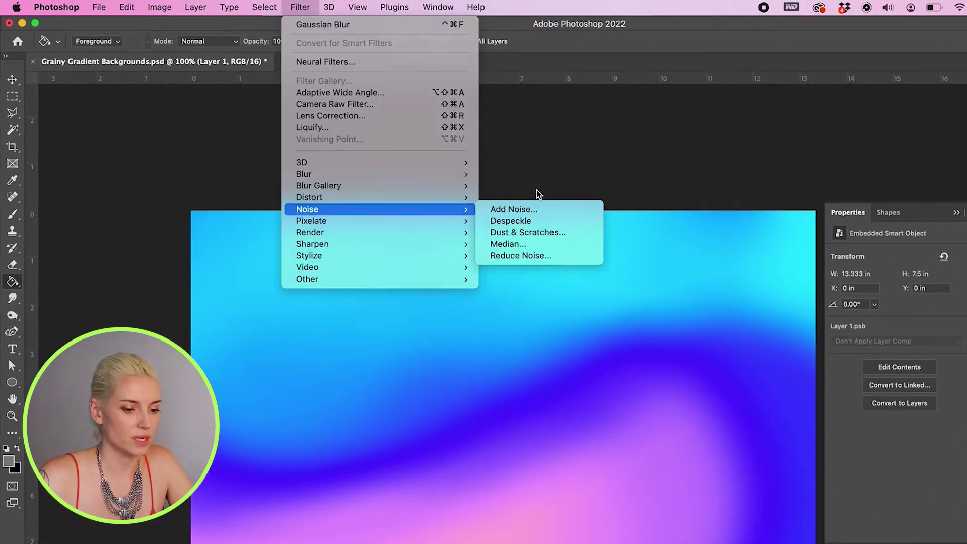
click(530, 207)
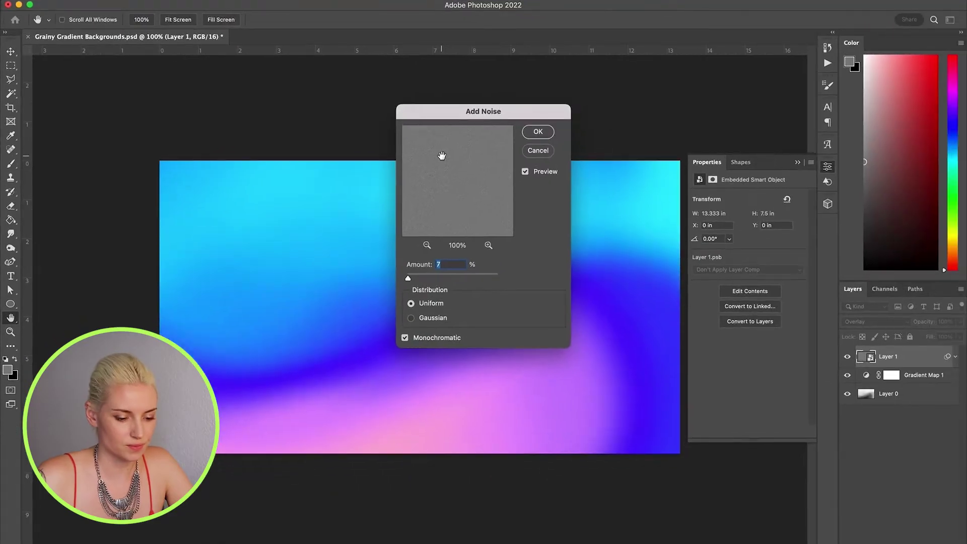
key(super+plus)
key(super+plus)
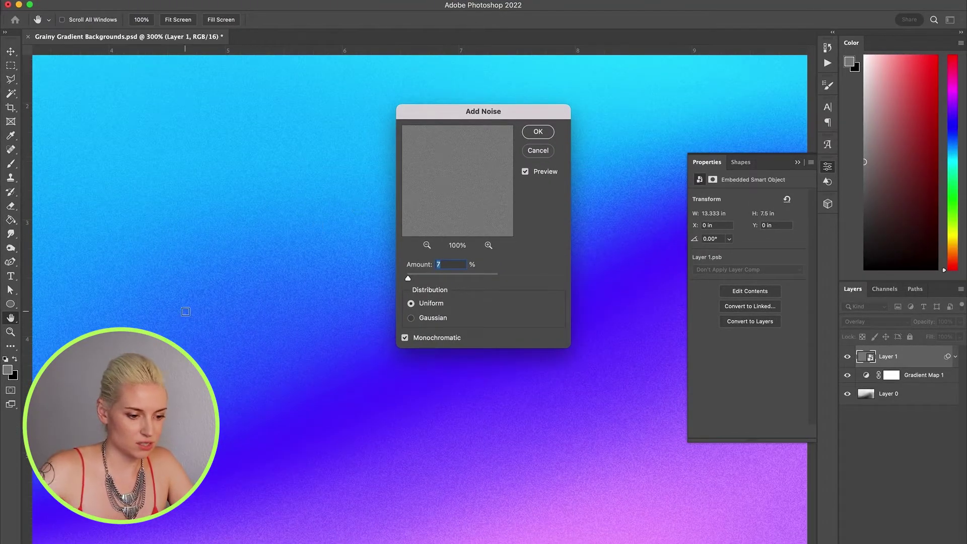
scroll(187, 313, down, 3)
scroll(188, 313, left, 7)
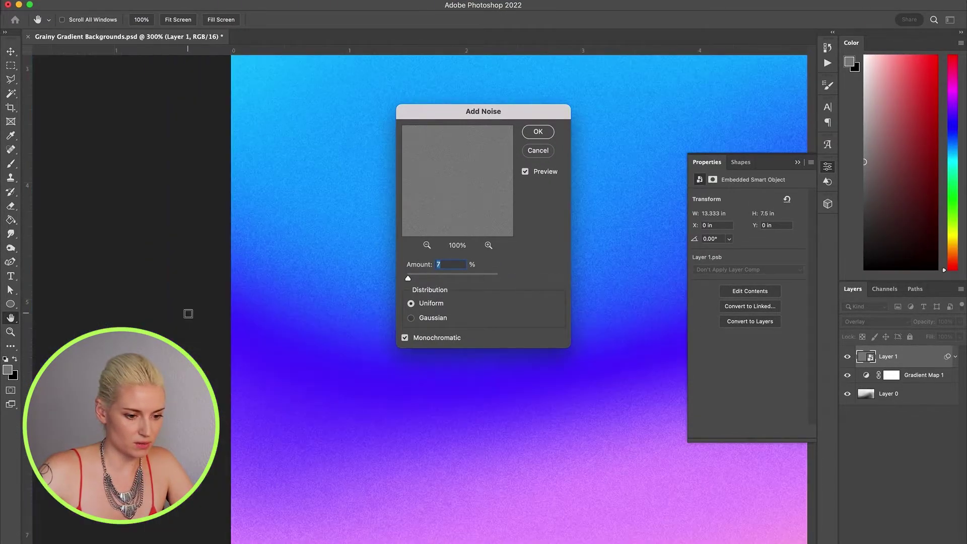
key(Return)
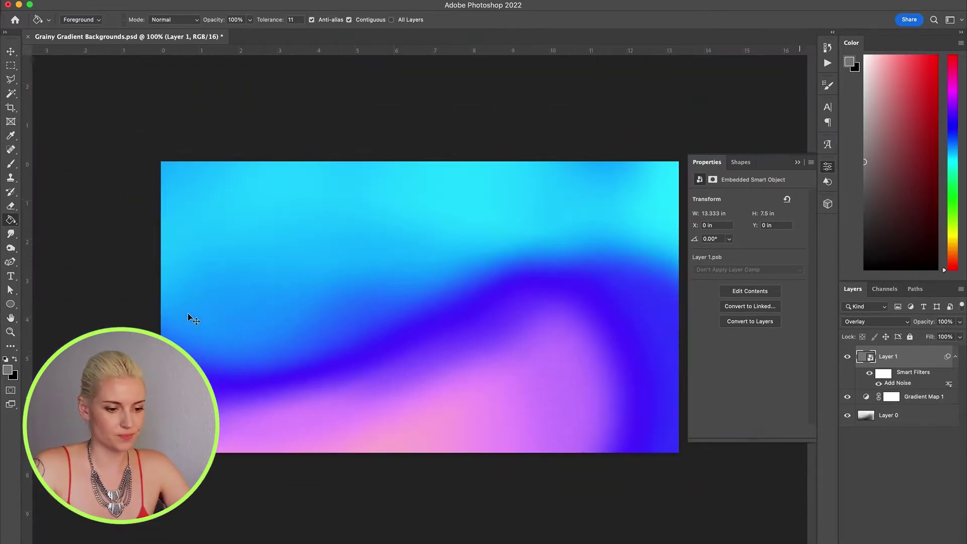
key(super+minus)
key(b)
key(d)
scroll(507, 313, up, 3)
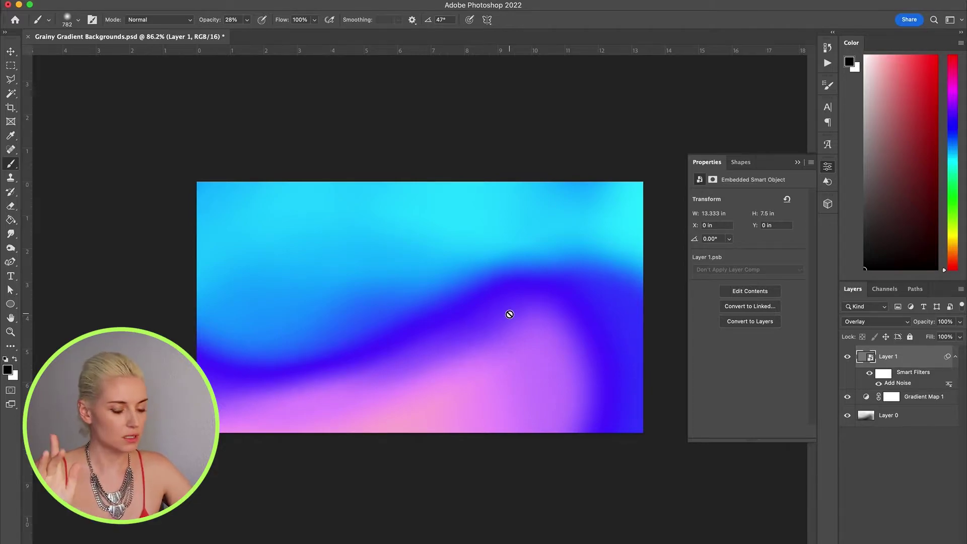
With the gradient map hidden, apply Levels 58, 0.84, 255 to Layer 0, then re-show it.
click(848, 399)
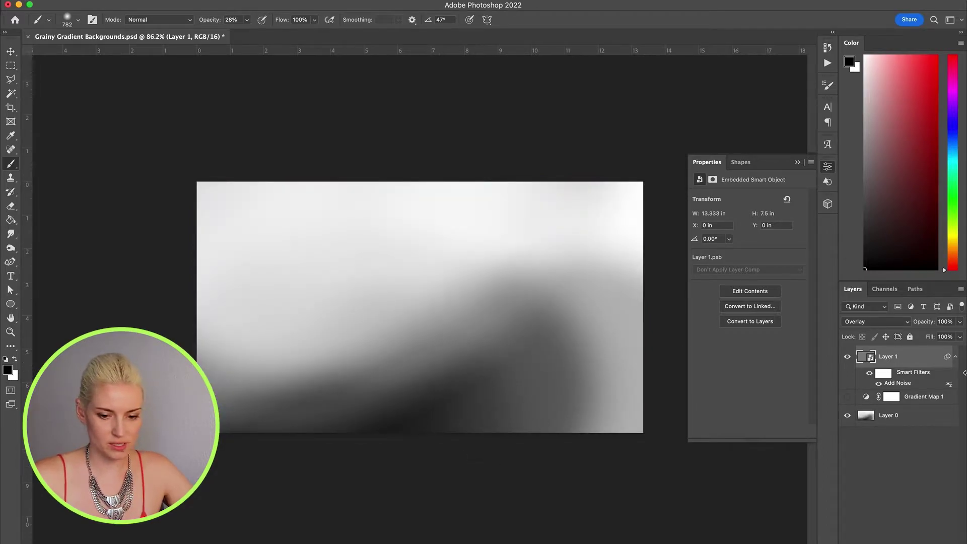
click(910, 421)
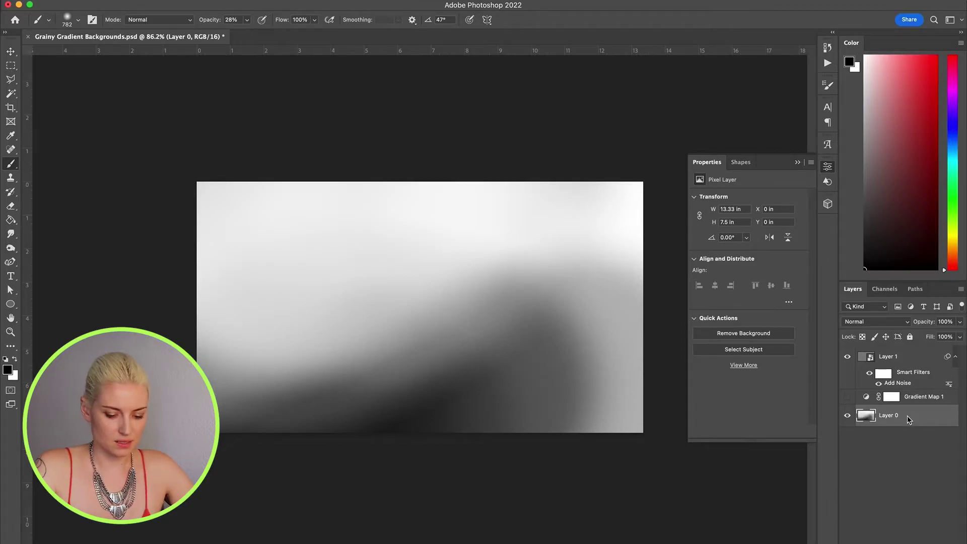
key(super+l)
drag(627, 162, 728, 161)
key(Return)
key(b)
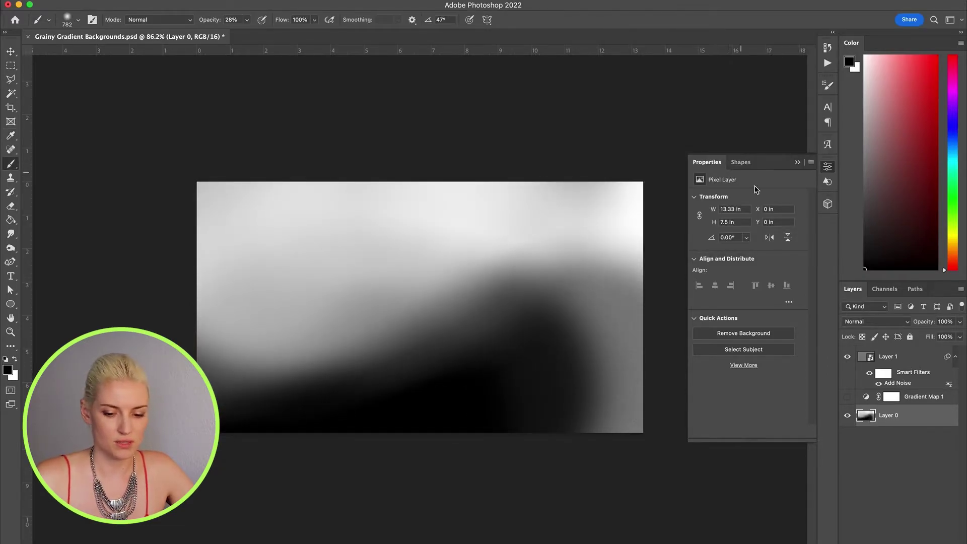
click(847, 398)
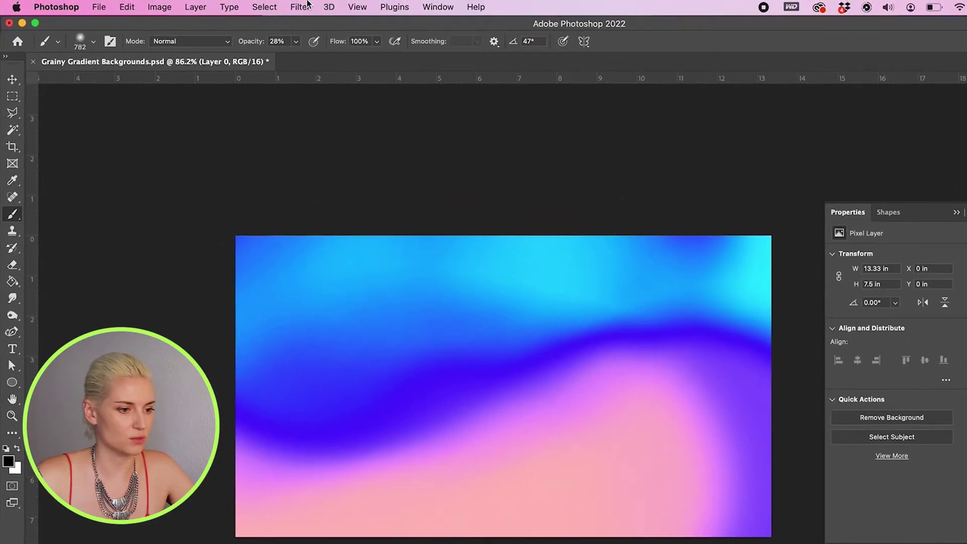
click(301, 7)
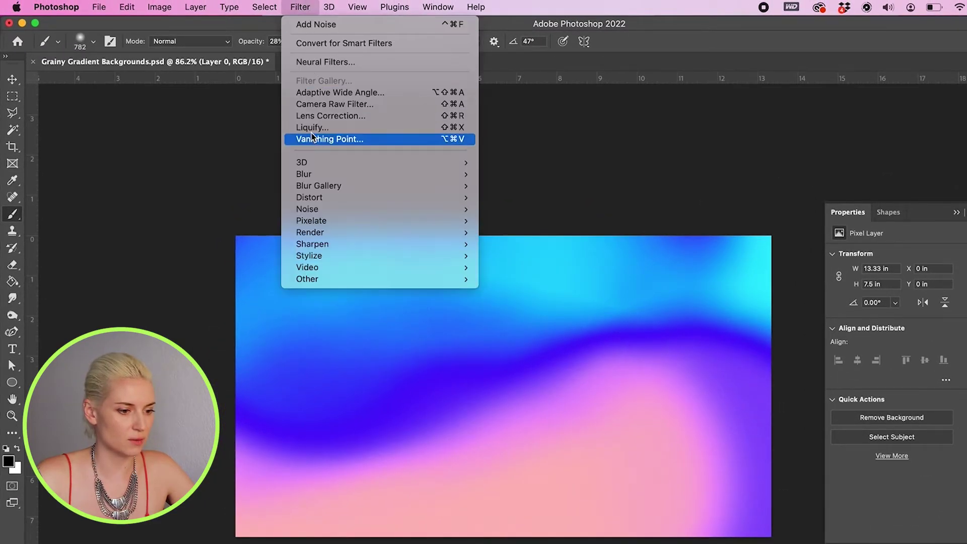
Liquify Layer 0 with a size-918, pressure-92 Forward Warp, sweeping the dark shape into an arch.
key(Return)
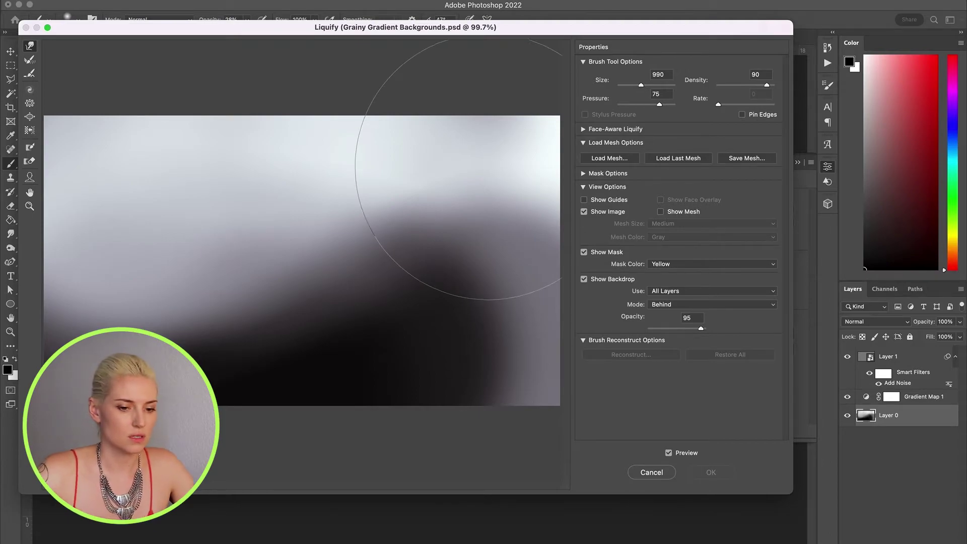
drag(641, 87, 643, 87)
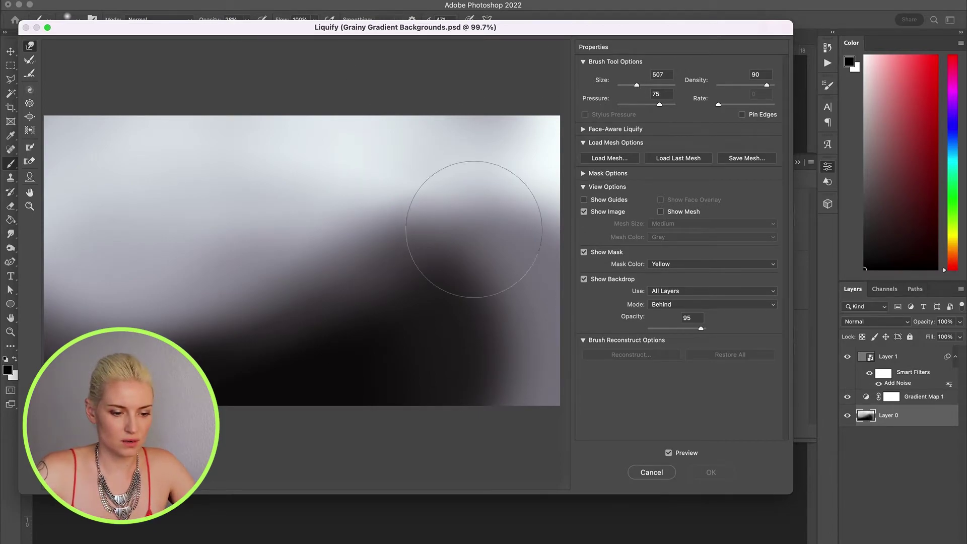
click(655, 94)
text(92)
mouse_move(458, 304)
mouse_down()
mouse_move(252, 192)
mouse_move(169, 195)
mouse_up()
mouse_move(287, 329)
mouse_down()
mouse_move(432, 428)
mouse_move(469, 413)
mouse_up()
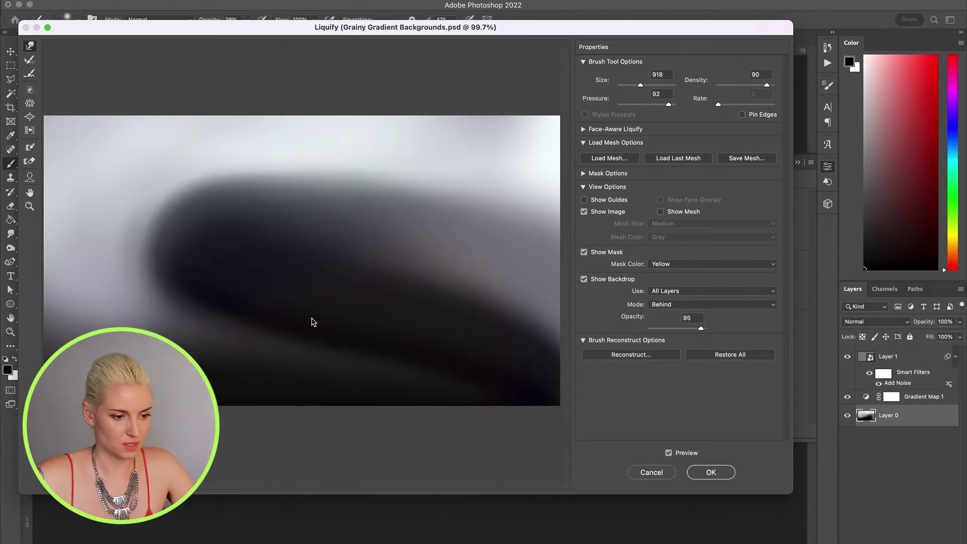
key(Return)
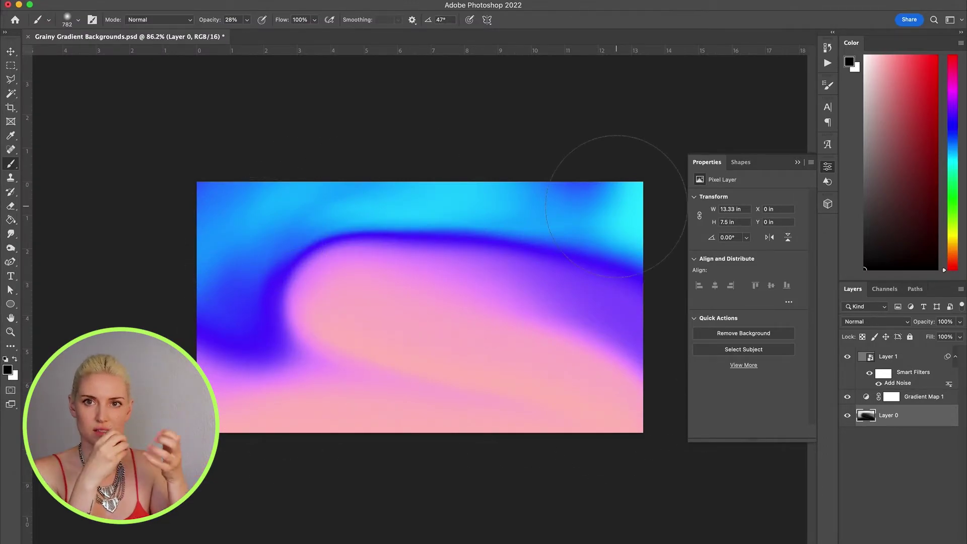
Draw a diagonal black-to-white gradient across the new Layer 2.
scroll(420, 306, up, 1)
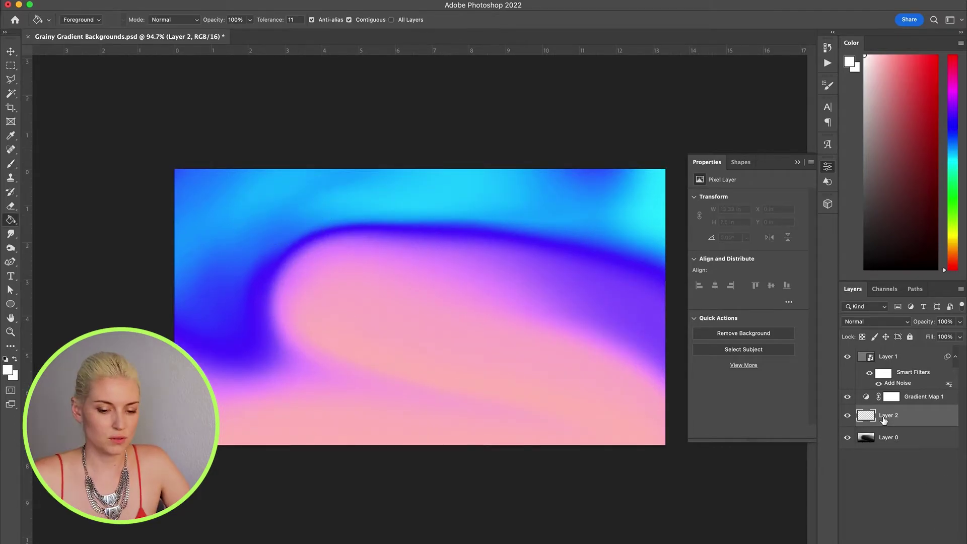
right_click(11, 220)
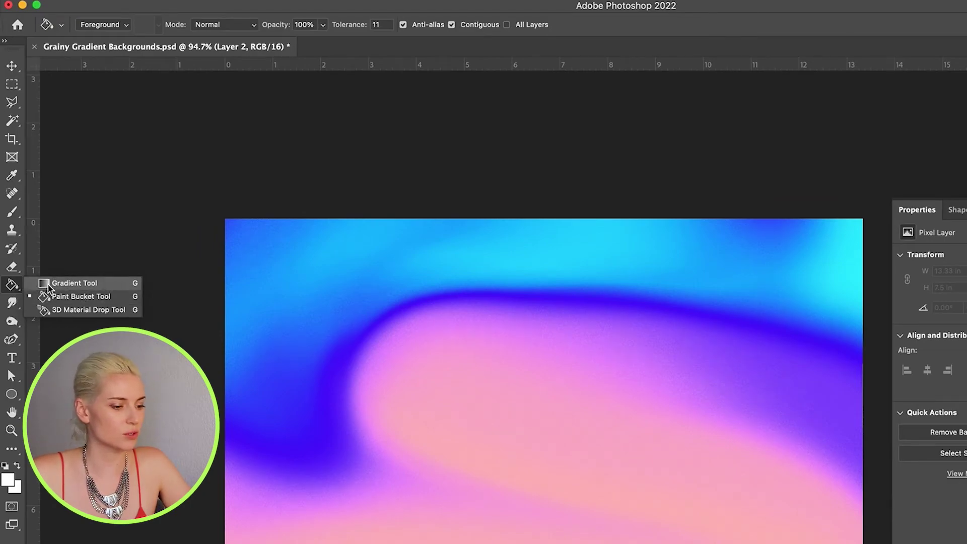
click(56, 287)
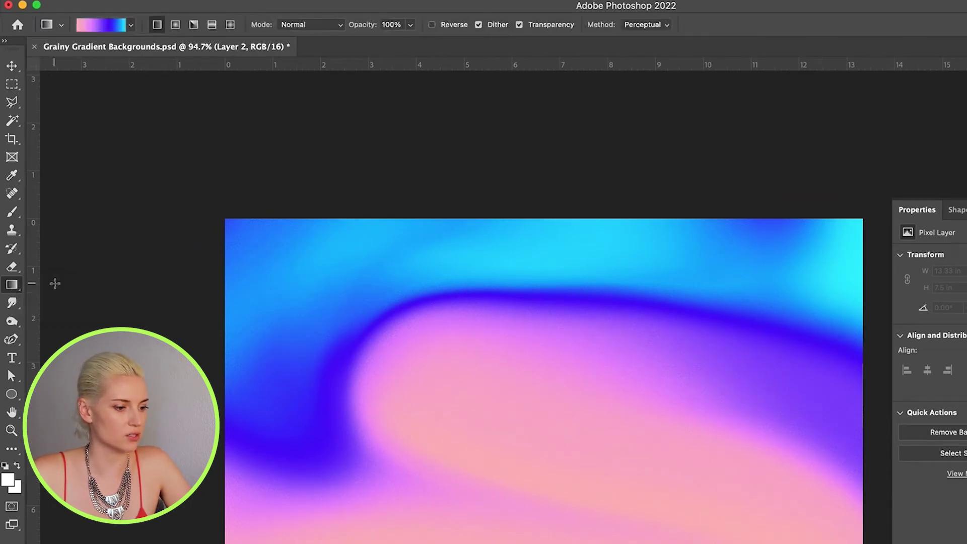
click(5, 466)
click(131, 24)
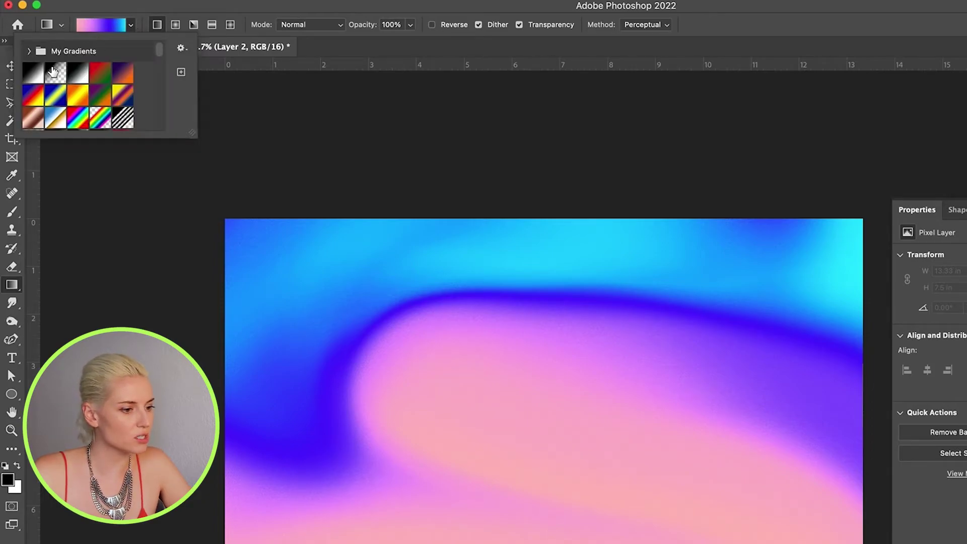
click(34, 74)
click(504, 479)
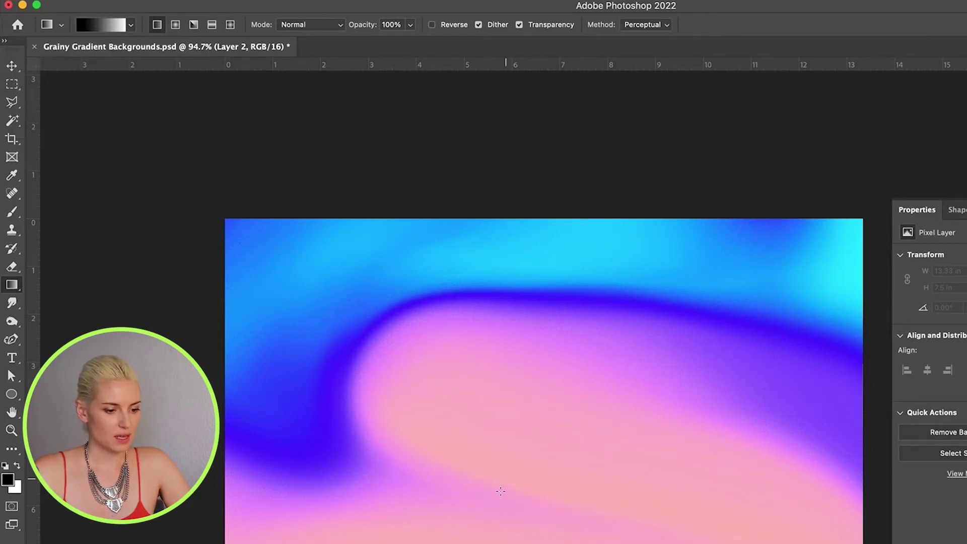
drag(246, 516, 751, 222)
drag(581, 171, 581, 171)
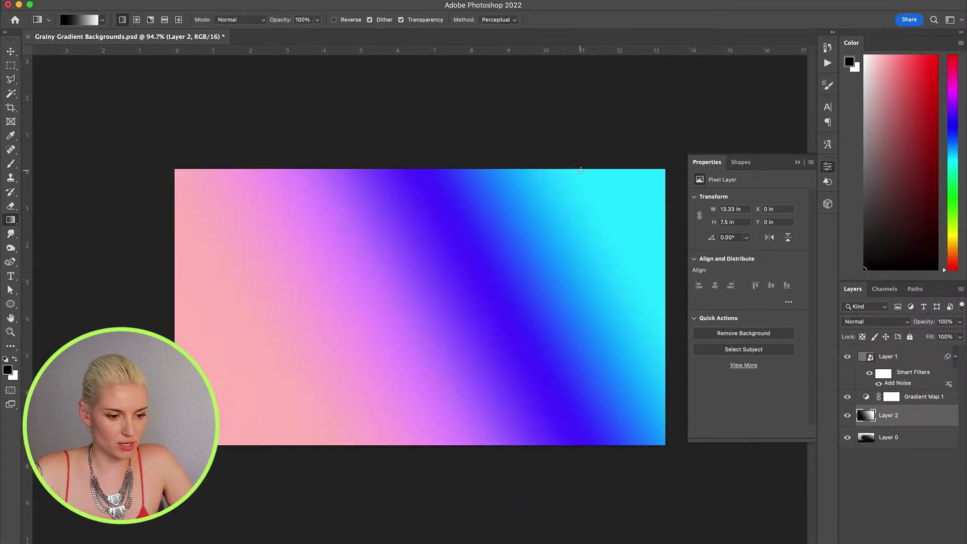
Toggle Gradient Map 1 to check the raw gradient, then convert Layer 2 to a smart object.
click(847, 398)
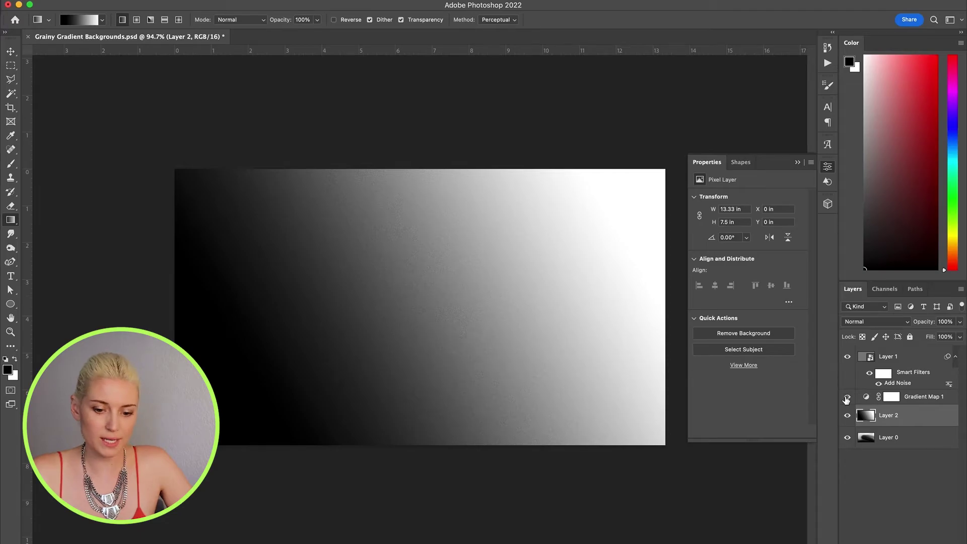
click(847, 397)
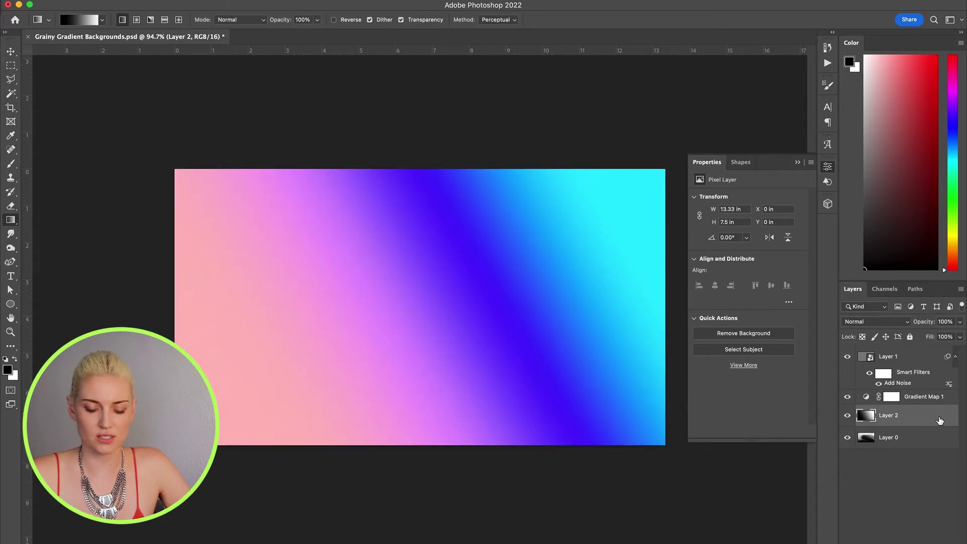
right_click(917, 420)
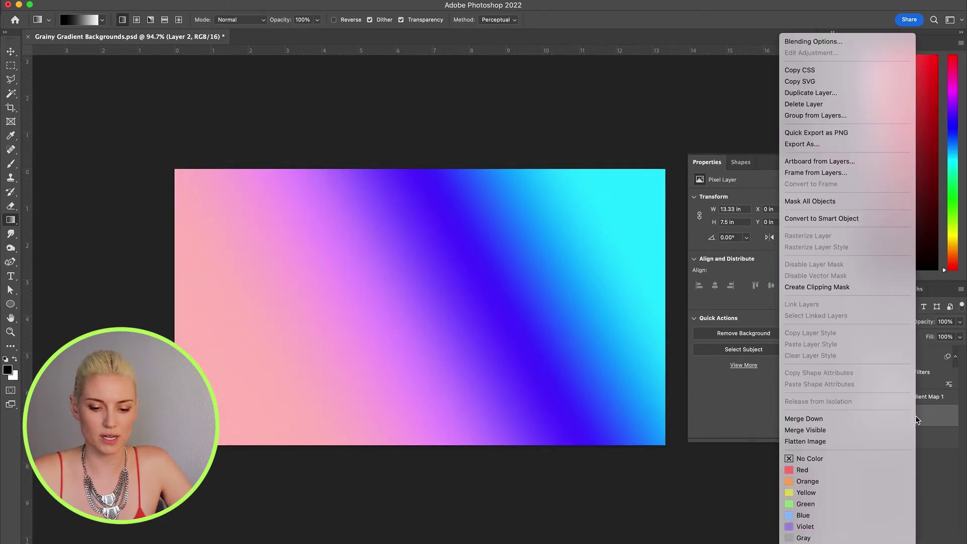
click(835, 218)
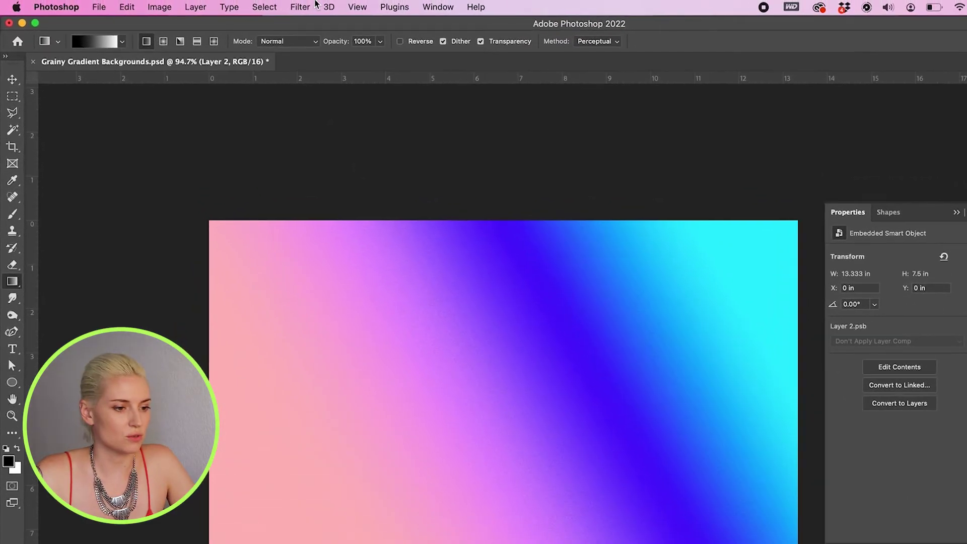
click(250, 0)
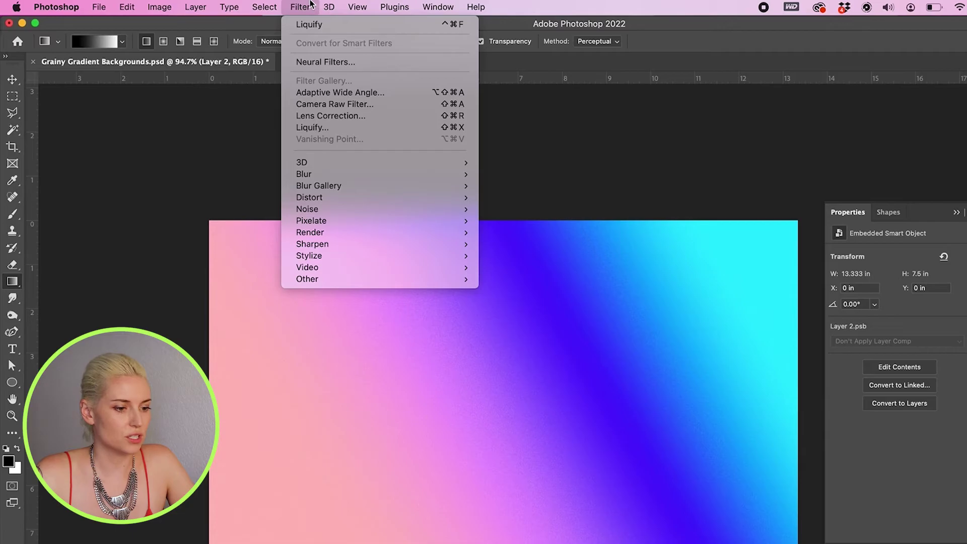
mouse_move(300, 6)
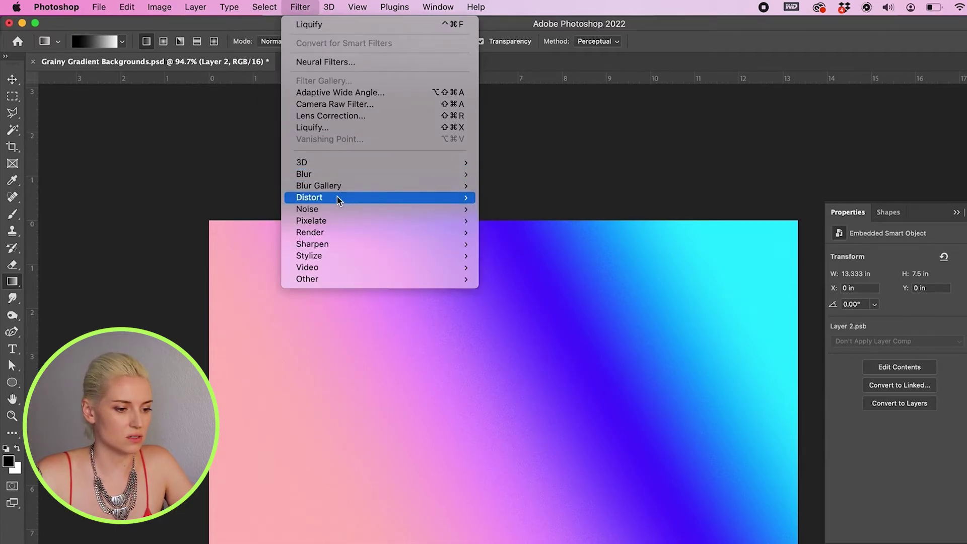
mouse_move(459, 202)
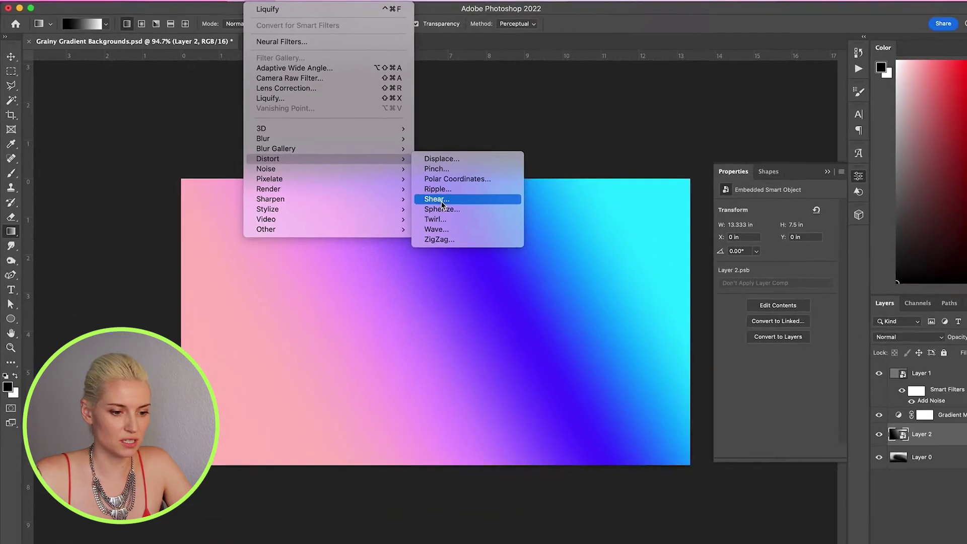
click(510, 248)
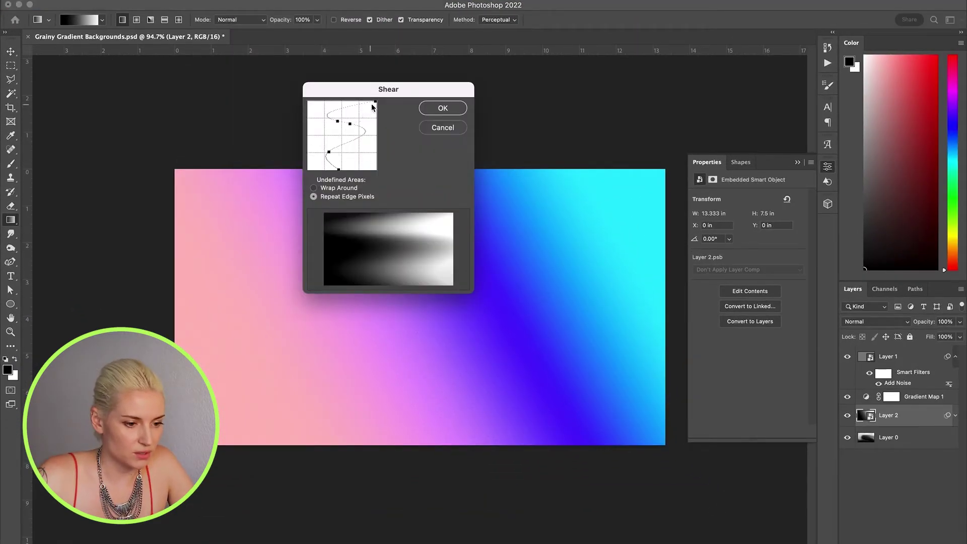
mouse_move(371, 104)
mouse_down()
mouse_move(339, 102)
mouse_move(335, 131)
mouse_move(353, 133)
mouse_move(353, 153)
mouse_move(318, 159)
mouse_up()
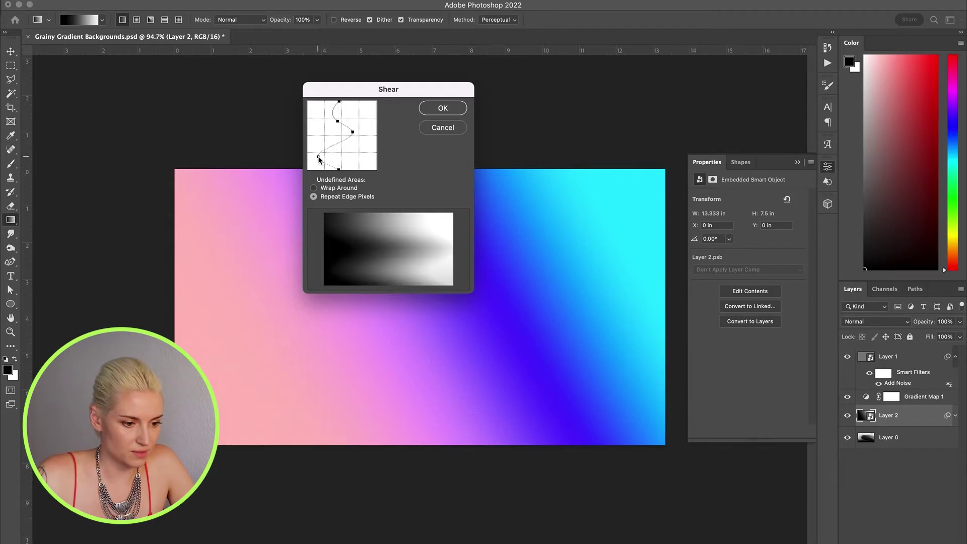
mouse_move(353, 132)
mouse_down()
mouse_move(324, 140)
mouse_move(377, 136)
mouse_move(325, 135)
mouse_move(362, 122)
mouse_up()
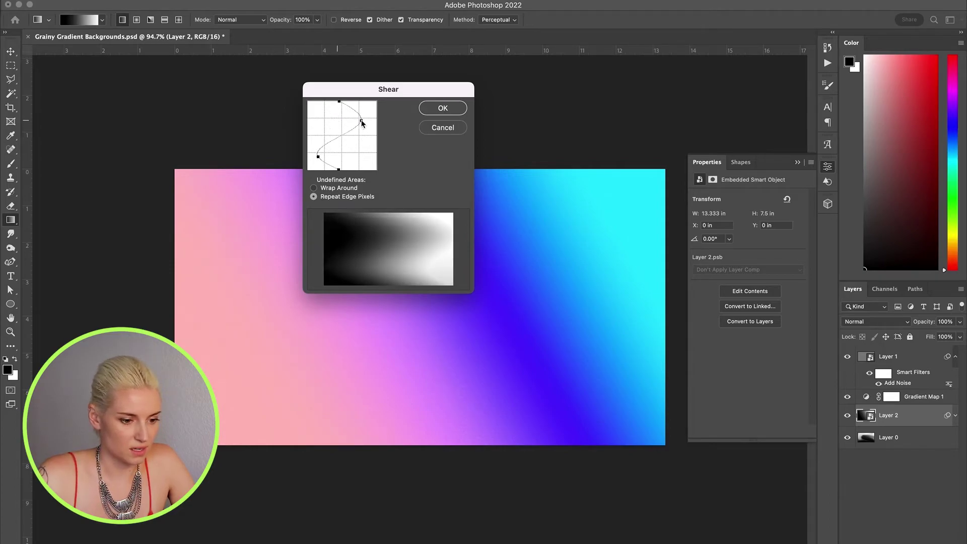
mouse_move(315, 157)
mouse_down()
mouse_move(351, 153)
mouse_move(317, 158)
mouse_up()
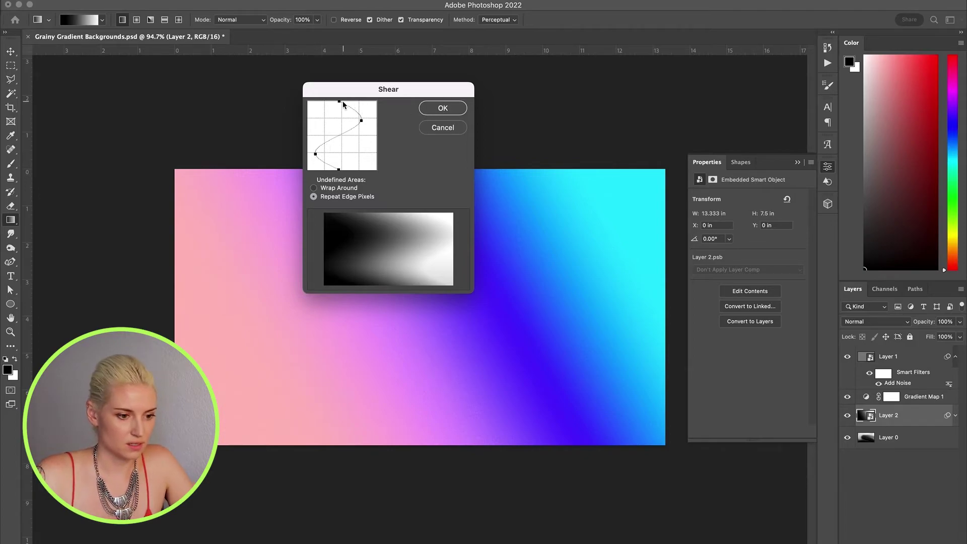
drag(343, 100, 302, 105)
click(442, 107)
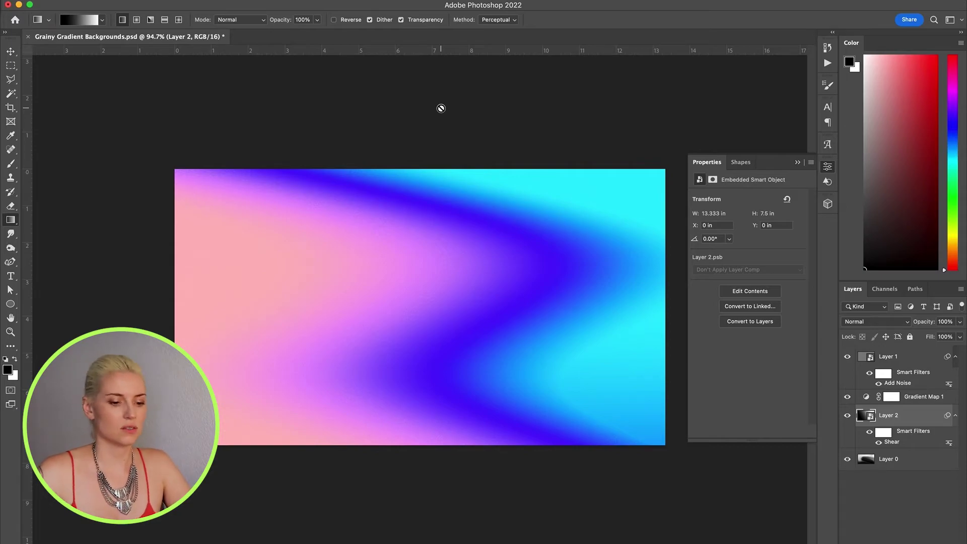
double_click(892, 442)
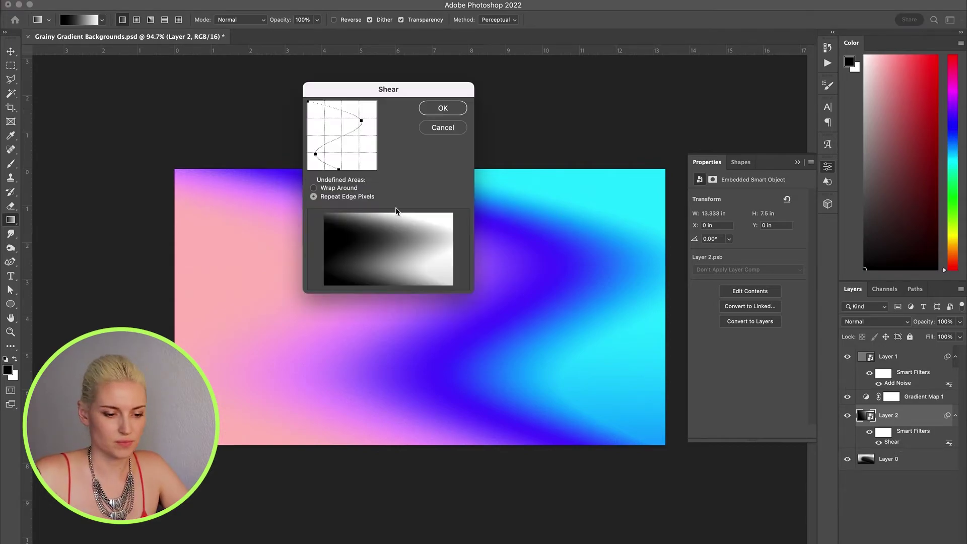
mouse_move(323, 147)
mouse_down()
mouse_move(355, 147)
mouse_move(321, 128)
mouse_up()
drag(338, 169, 328, 166)
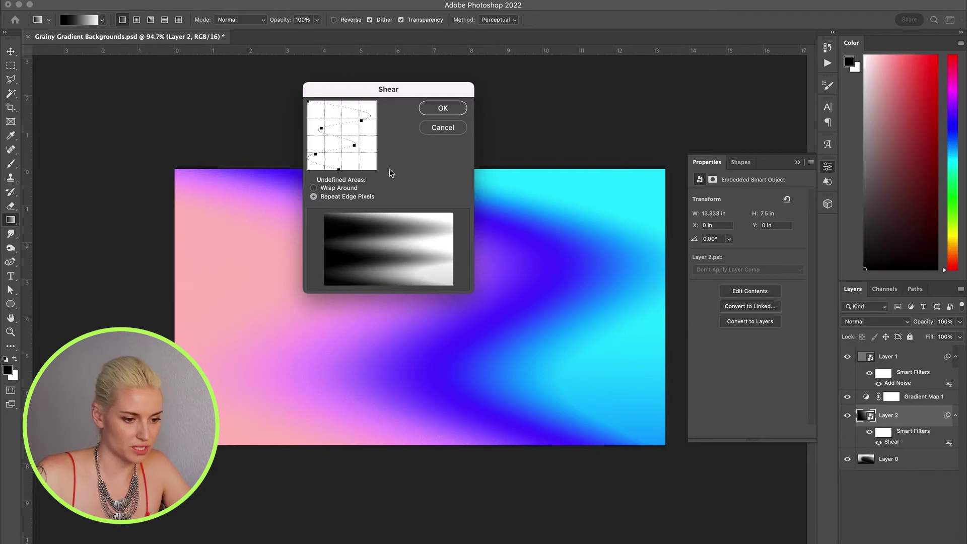
drag(343, 170, 324, 144)
drag(308, 102, 321, 129)
click(441, 108)
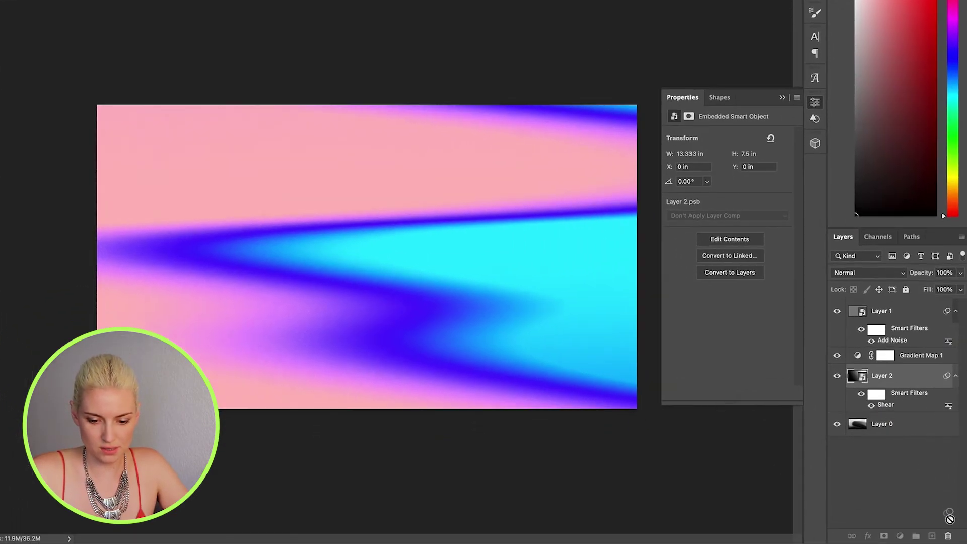
drag(949, 535, 950, 536)
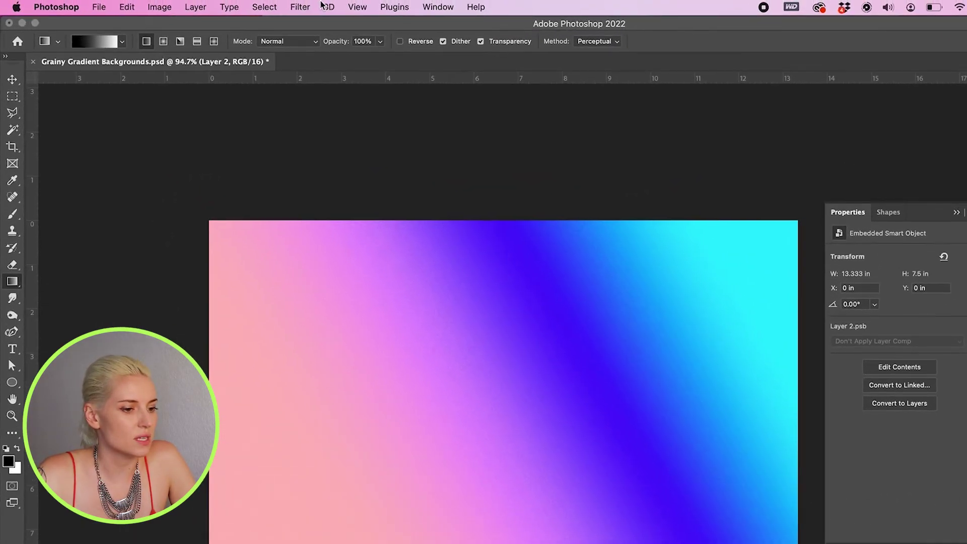
Apply a Twirl filter to Layer 2 at a high angle around 368°.
click(305, 7)
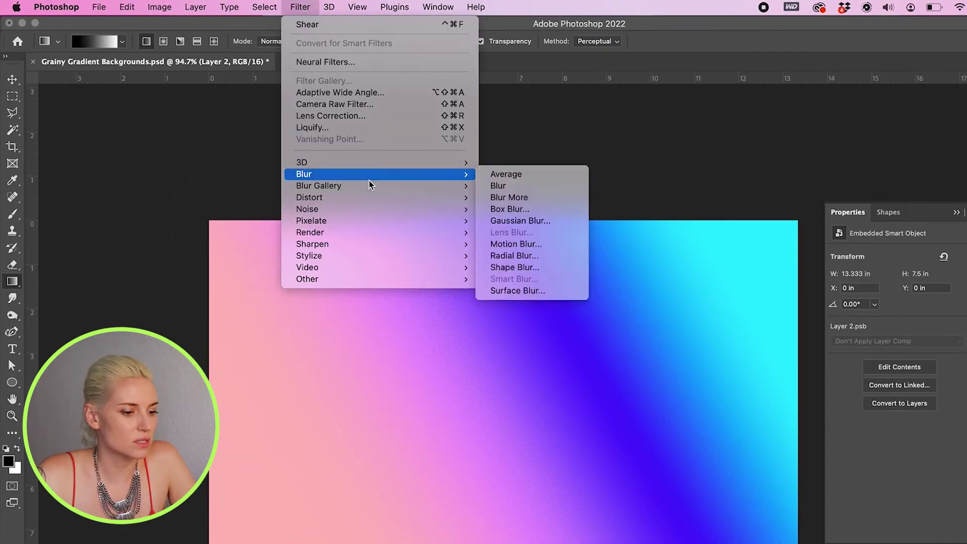
mouse_move(367, 198)
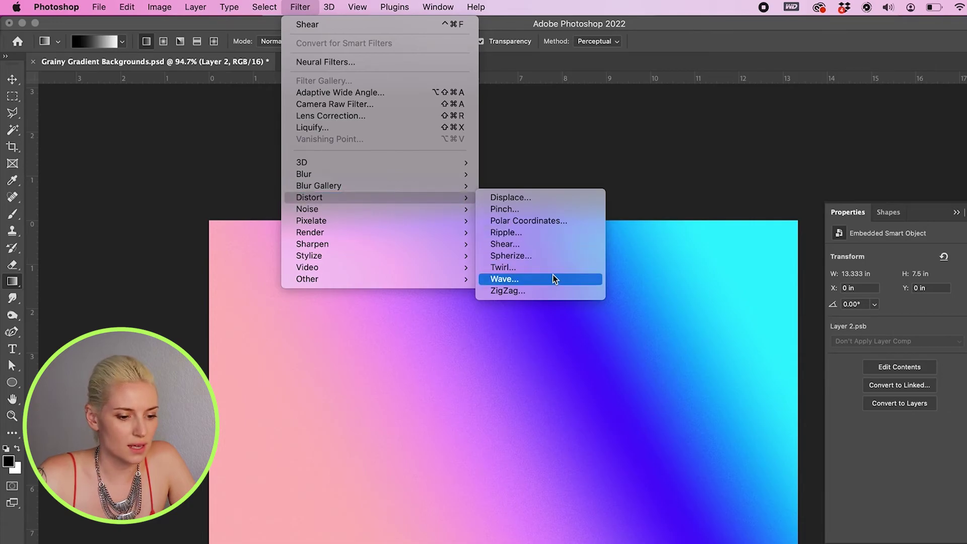
click(534, 268)
drag(425, 345, 451, 348)
mouse_move(376, 275)
mouse_down()
mouse_move(404, 278)
mouse_move(356, 276)
mouse_move(383, 275)
mouse_up()
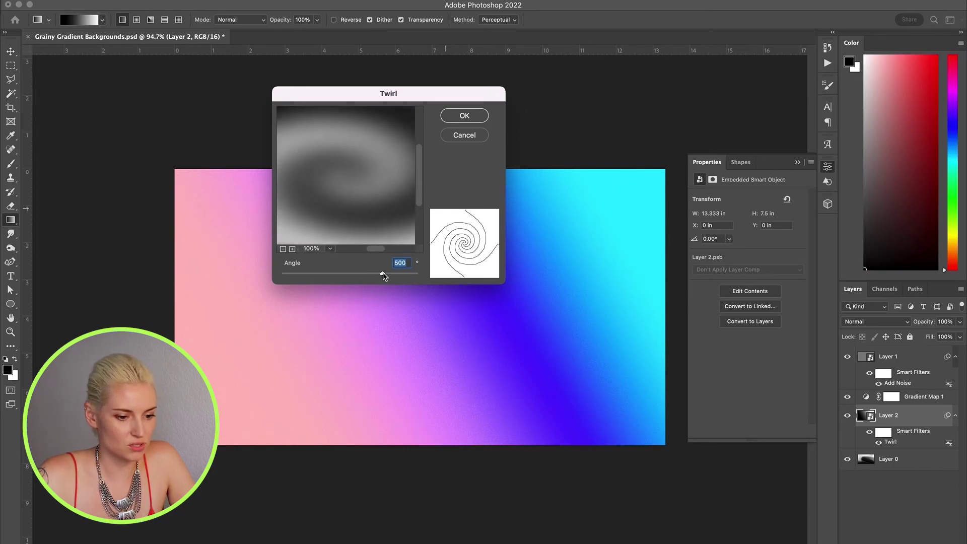
click(479, 117)
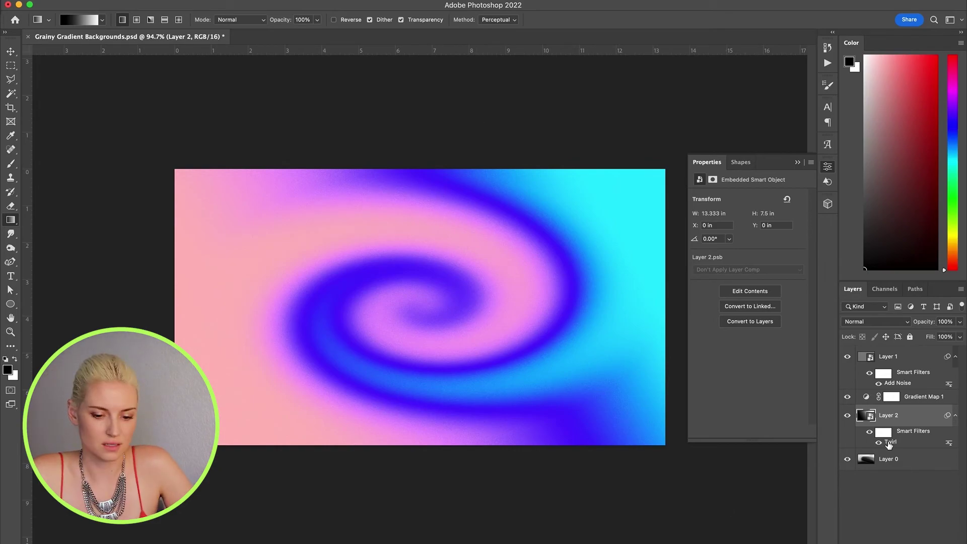
Soften the Twirl smart filter to a 205° angle, then select Gradient Map 1.
double_click(890, 443)
mouse_move(367, 274)
mouse_down()
mouse_move(355, 274)
mouse_move(363, 276)
mouse_up()
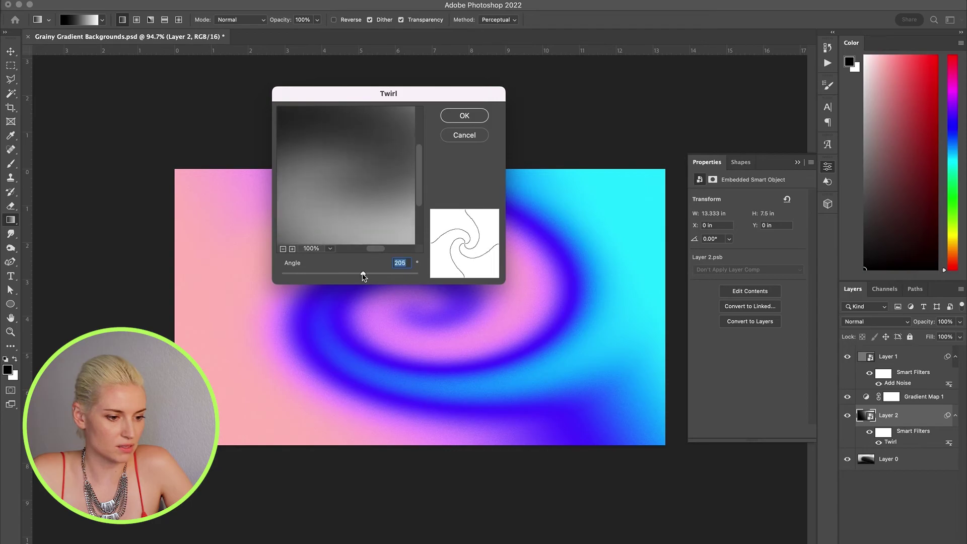
click(451, 113)
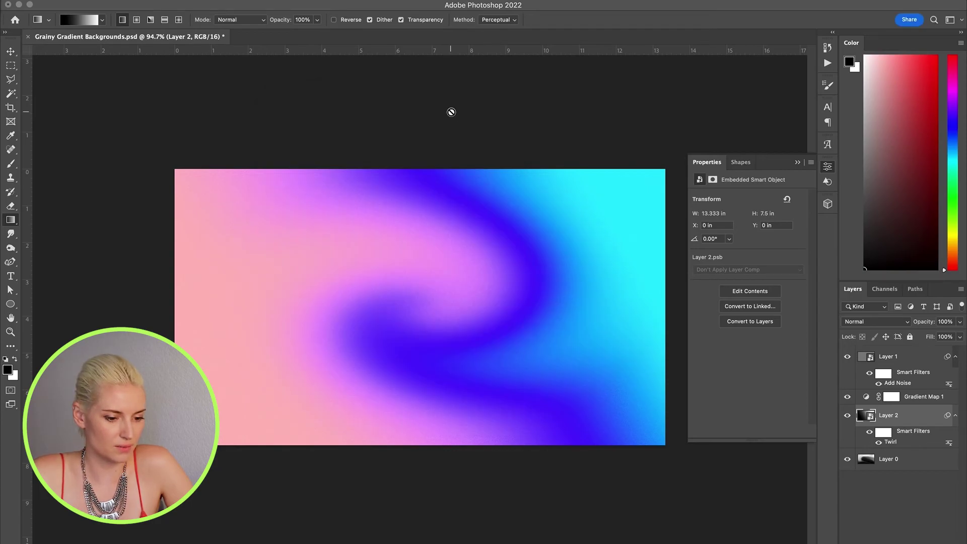
click(865, 396)
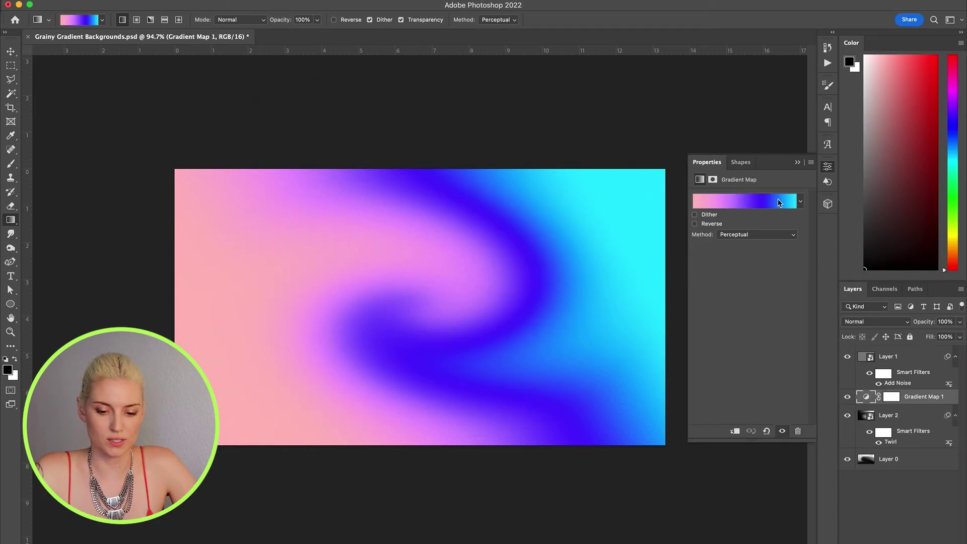
Try peach-pink, navy-blue-magenta and cyan-purple presets on Gradient Map 1, ending on cream-orange-magenta.
click(731, 207)
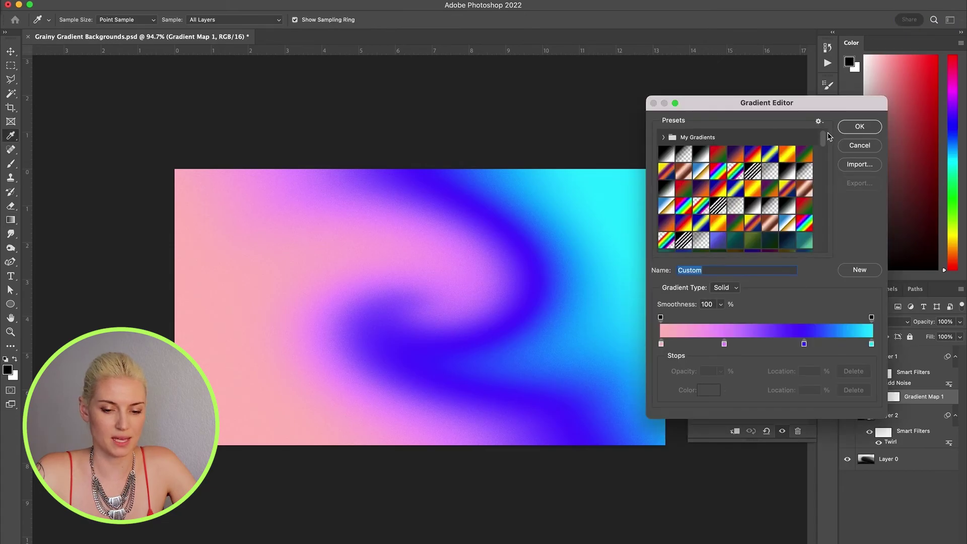
scroll(740, 191, down, 10)
click(738, 230)
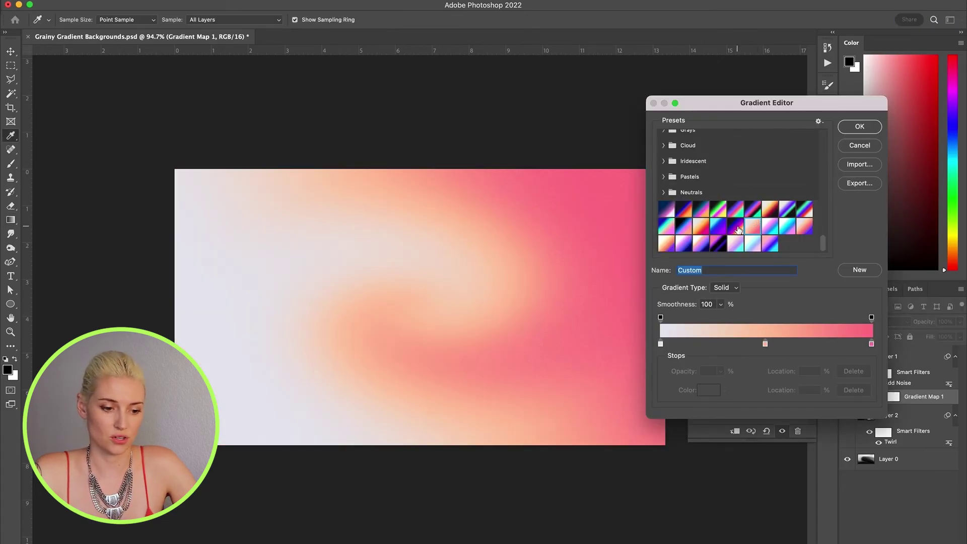
click(737, 227)
click(712, 233)
click(696, 231)
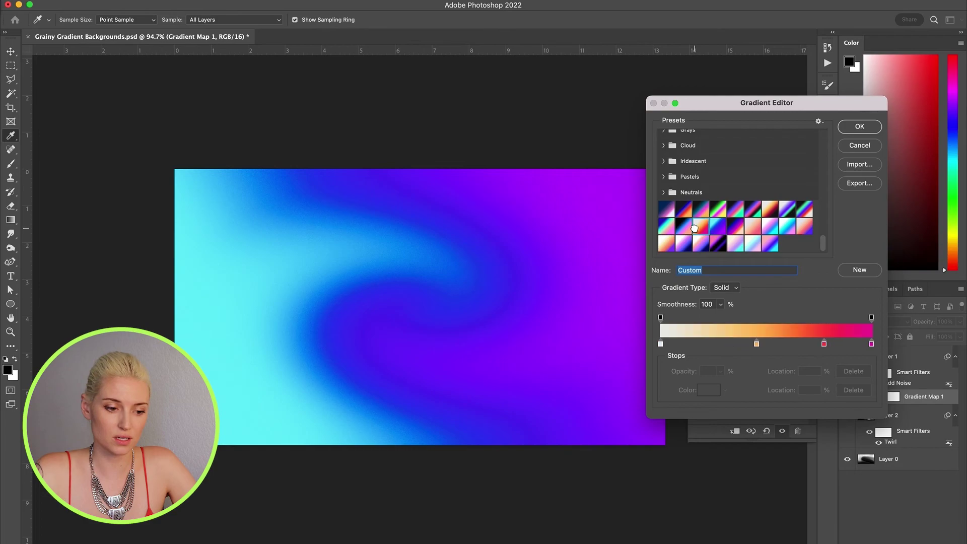